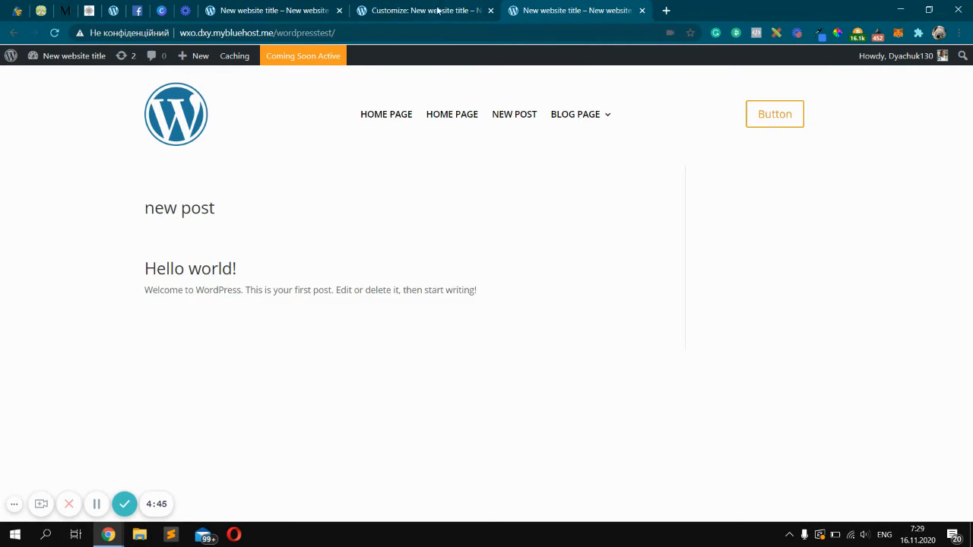
In the Theme Customizer's footer layout, set the column layout to three columns and choose a footer background color
mouse_move(69, 60)
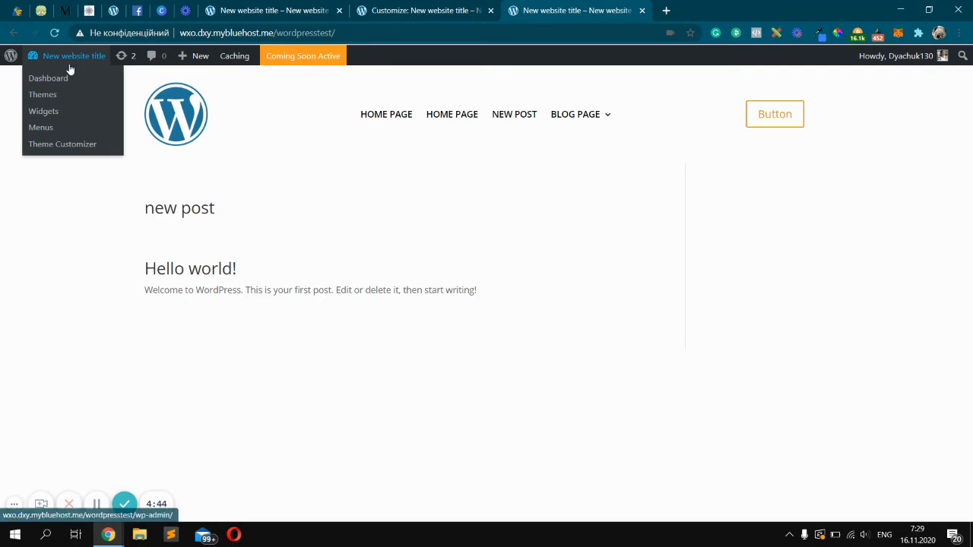
click(96, 149)
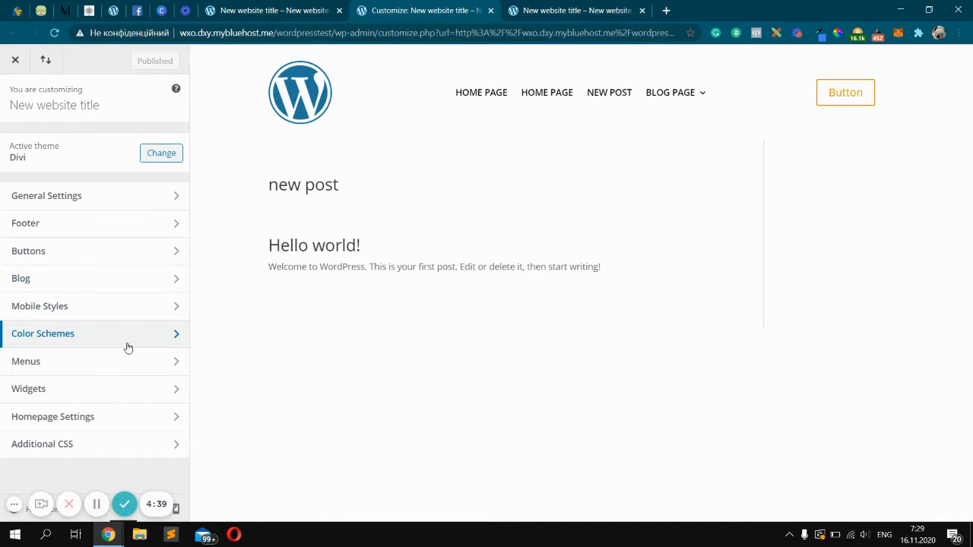
click(119, 225)
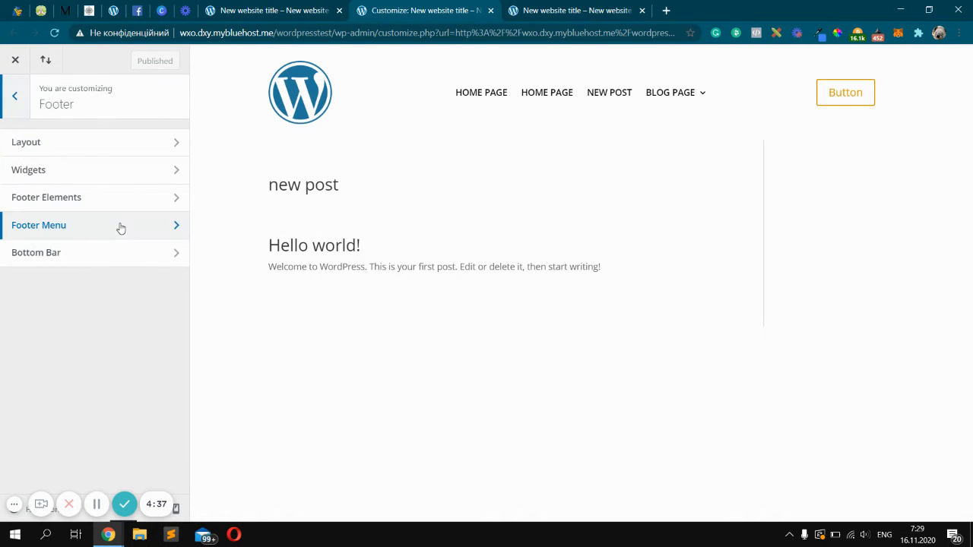
click(125, 146)
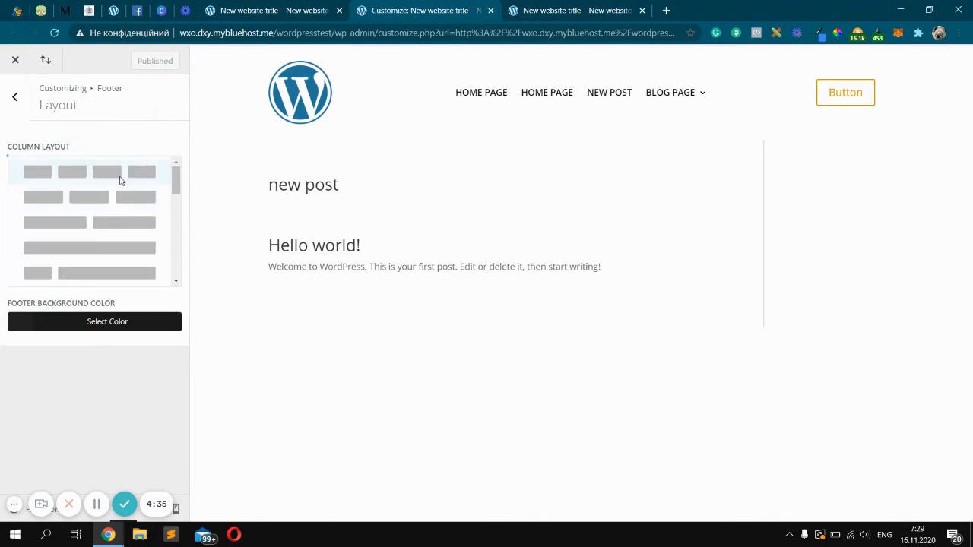
click(113, 198)
click(79, 215)
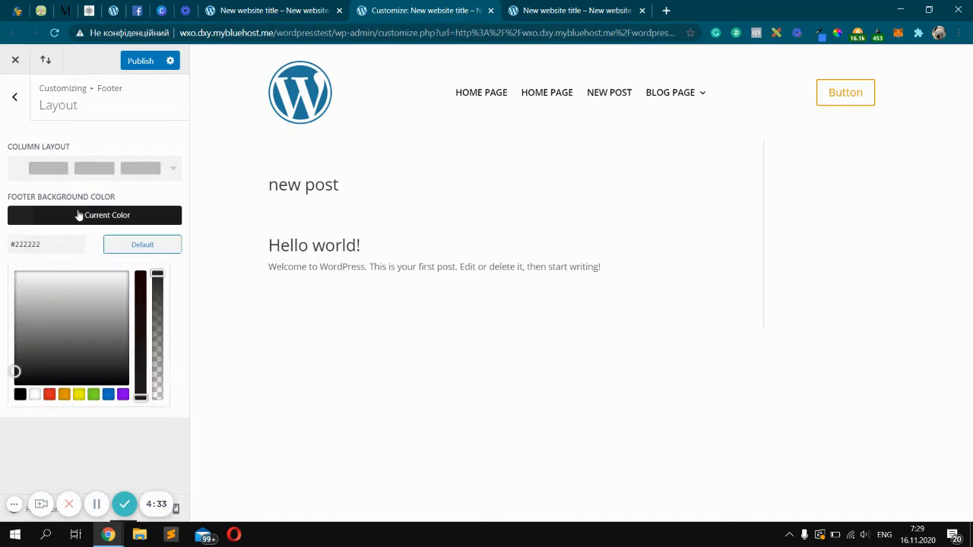
click(79, 215)
click(99, 221)
click(78, 317)
click(15, 97)
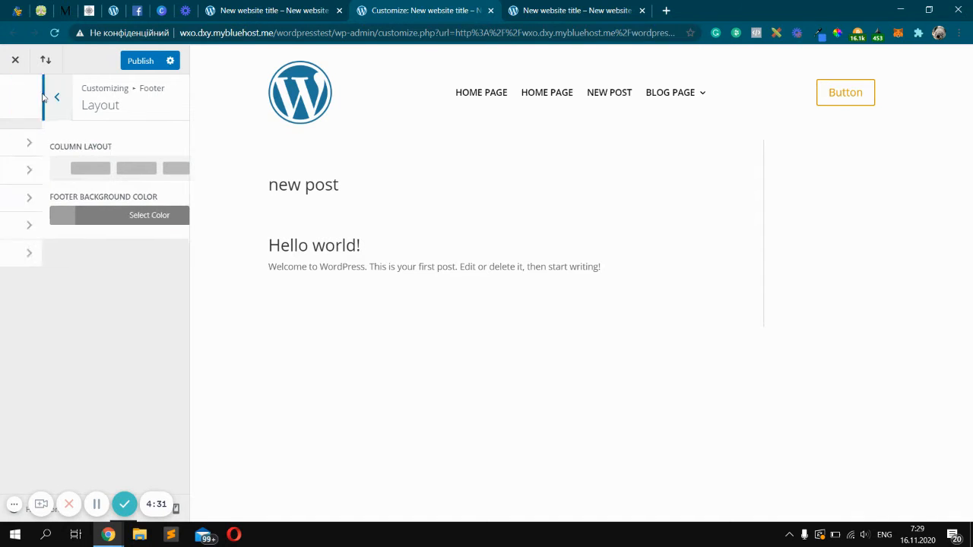
Review the footer widget settings, then publish the customizer changes
click(131, 177)
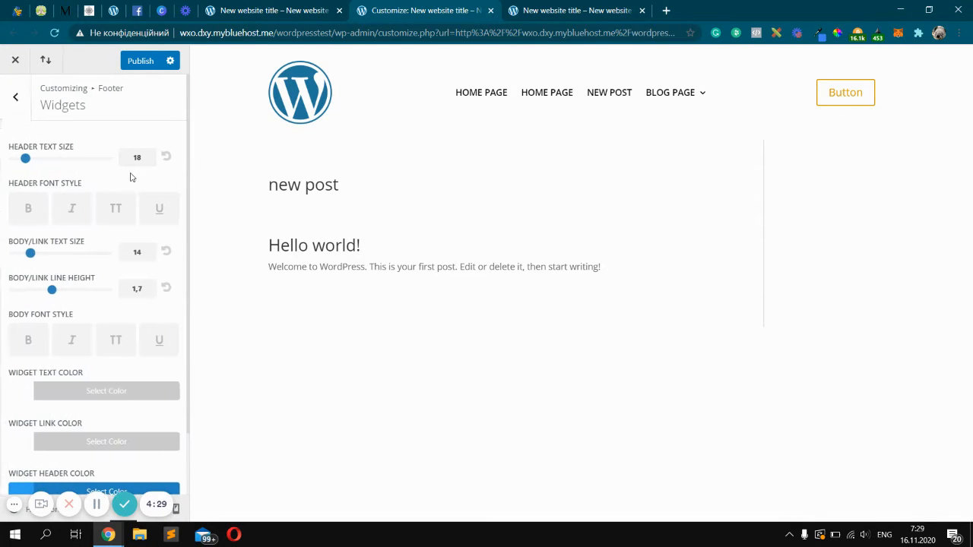
scroll(131, 183, down, 1)
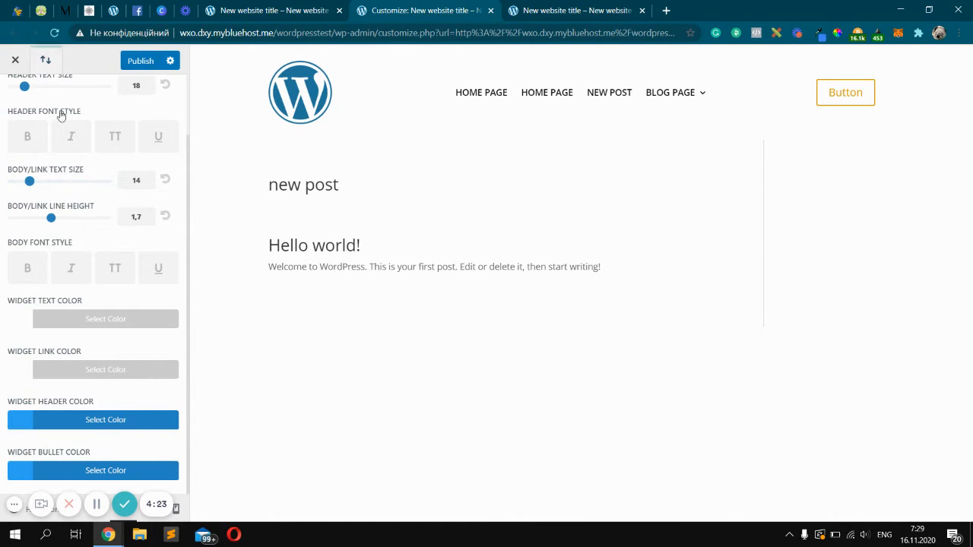
scroll(19, 107, up, 1)
click(16, 97)
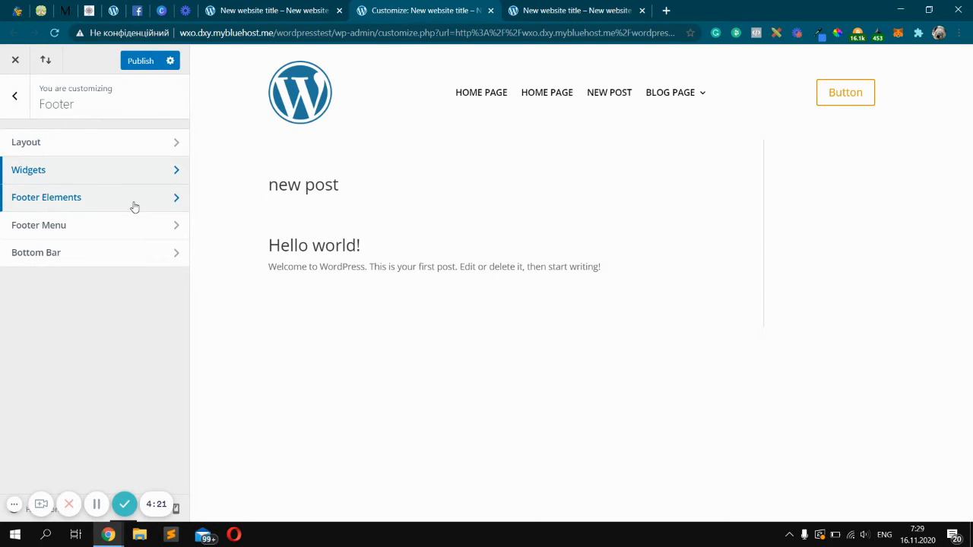
click(141, 60)
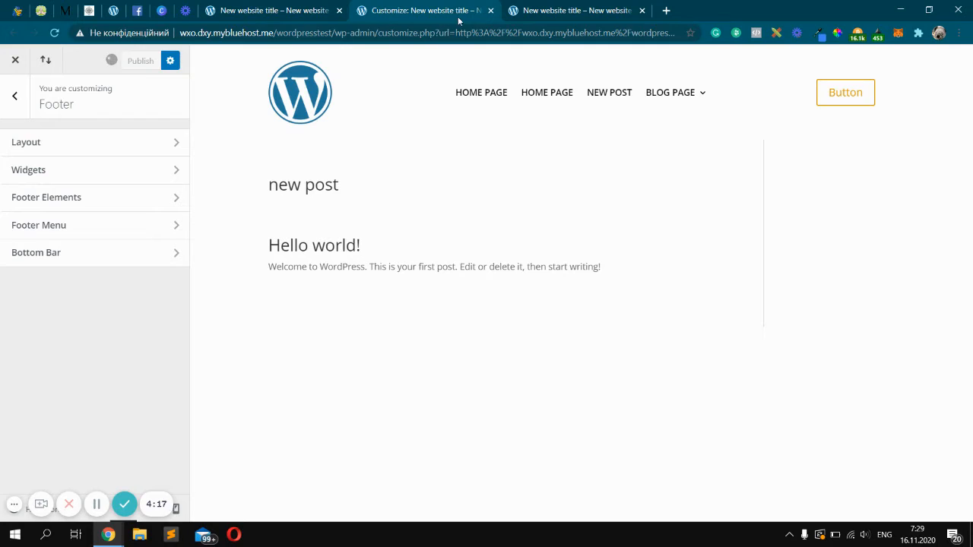
Close the customizer and open the Divi Theme Builder from the dashboard
click(490, 10)
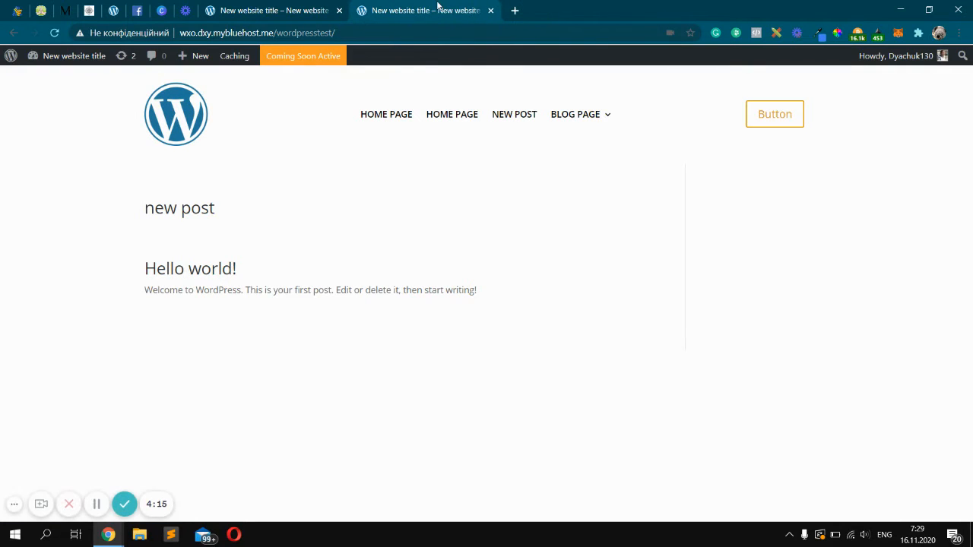
click(280, 5)
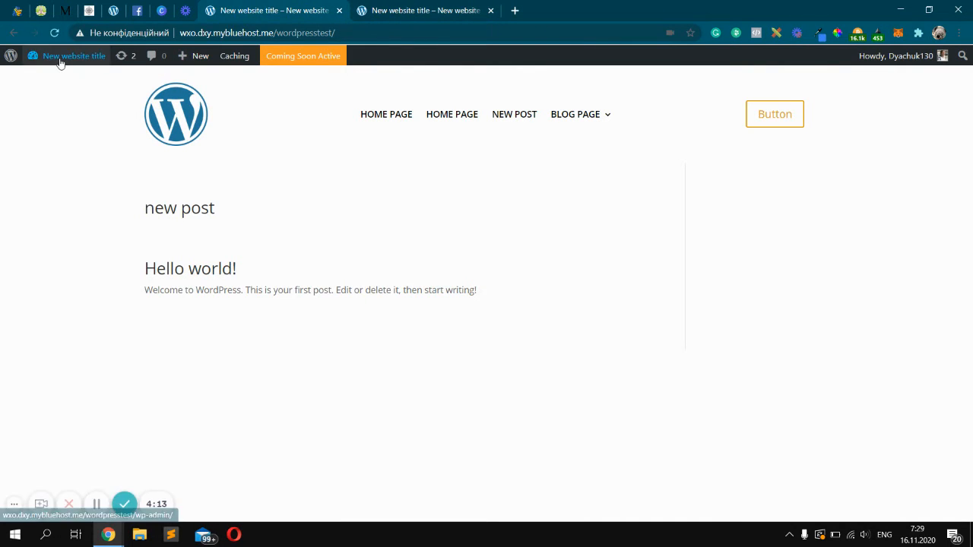
mouse_move(61, 65)
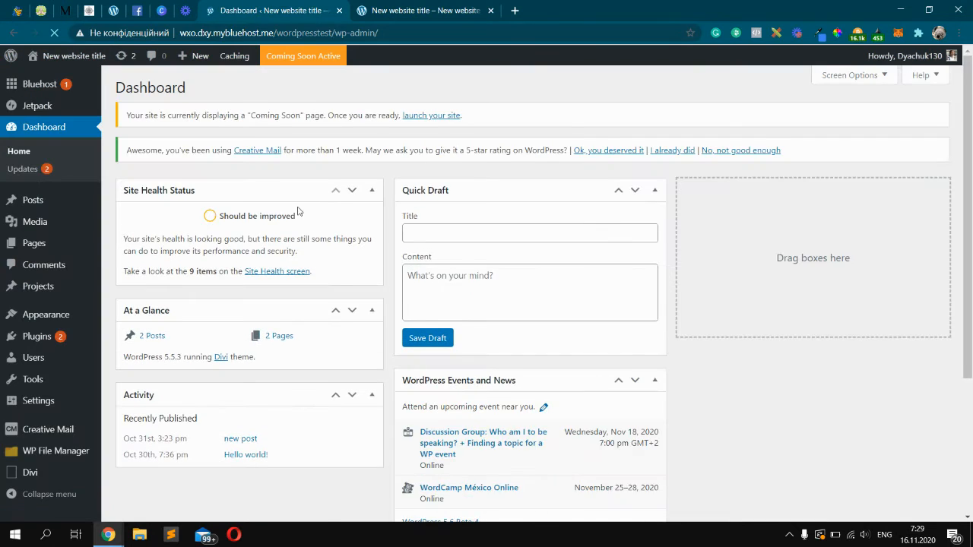
scroll(247, 253, down, 1)
mouse_move(50, 473)
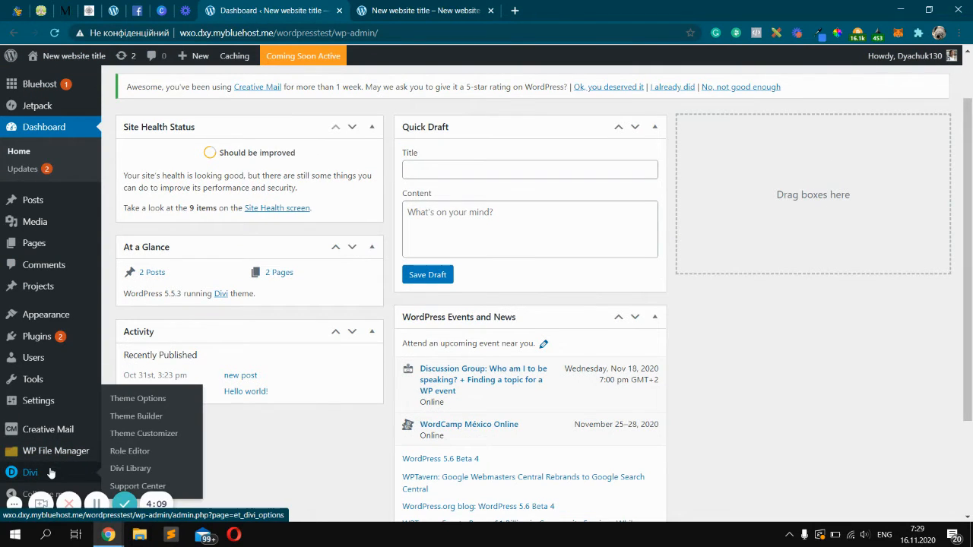
click(151, 422)
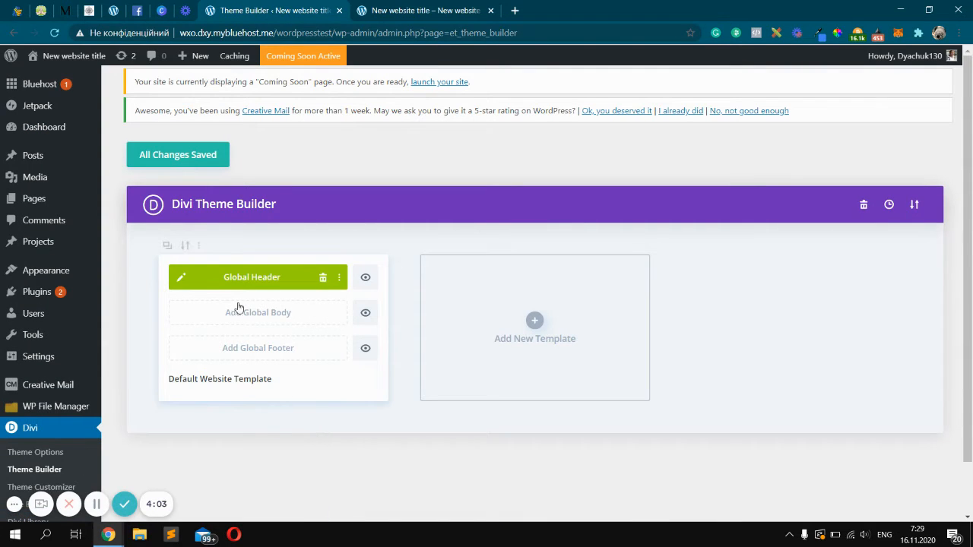
click(435, 7)
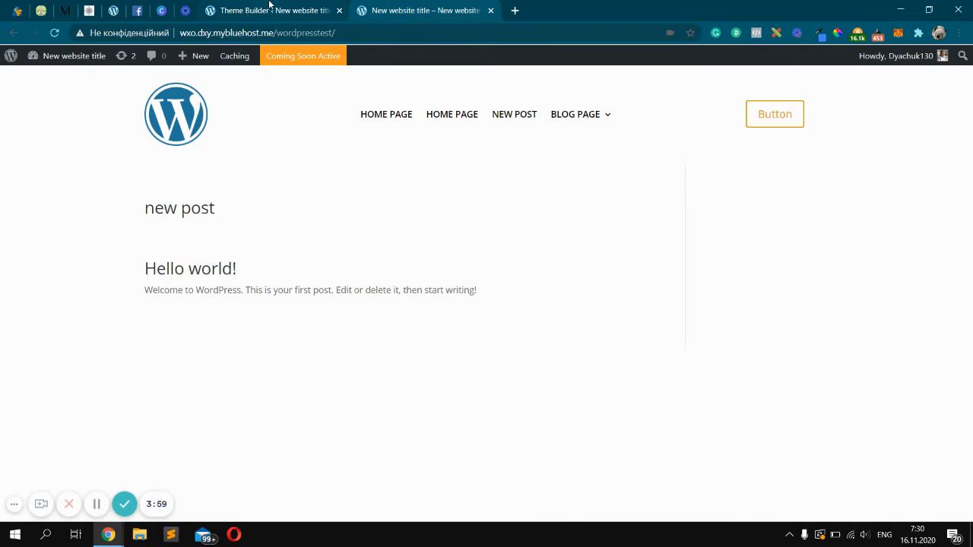
click(269, 4)
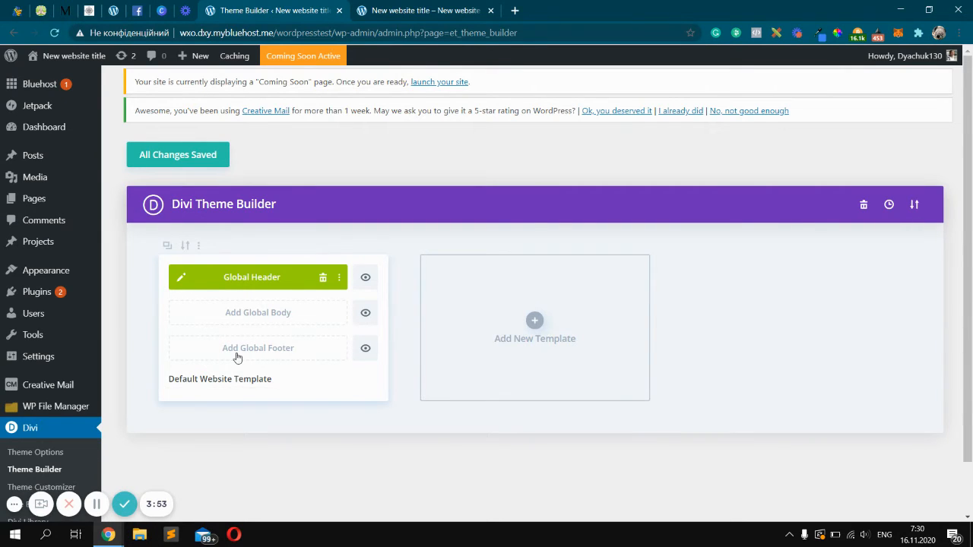
Build a new global footer from scratch and insert a two-column row
click(269, 351)
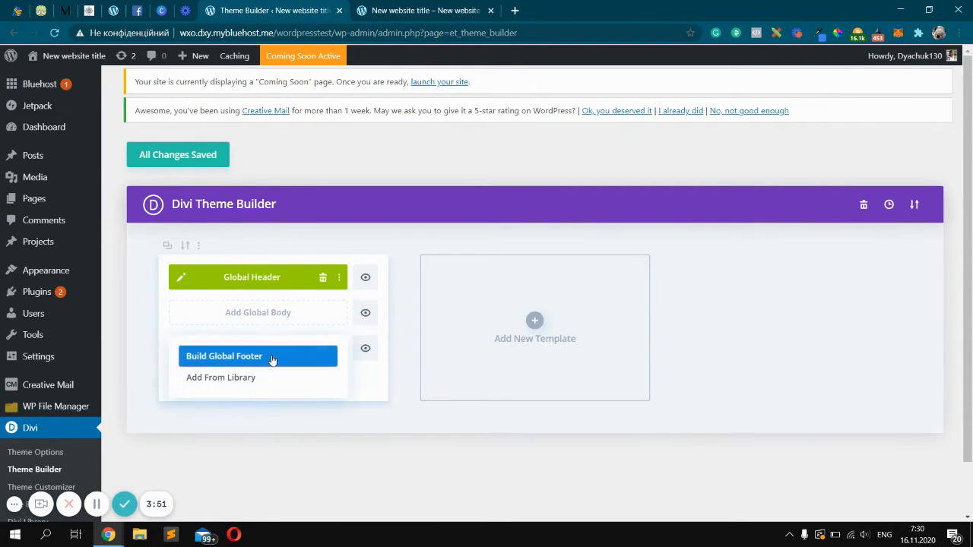
click(275, 359)
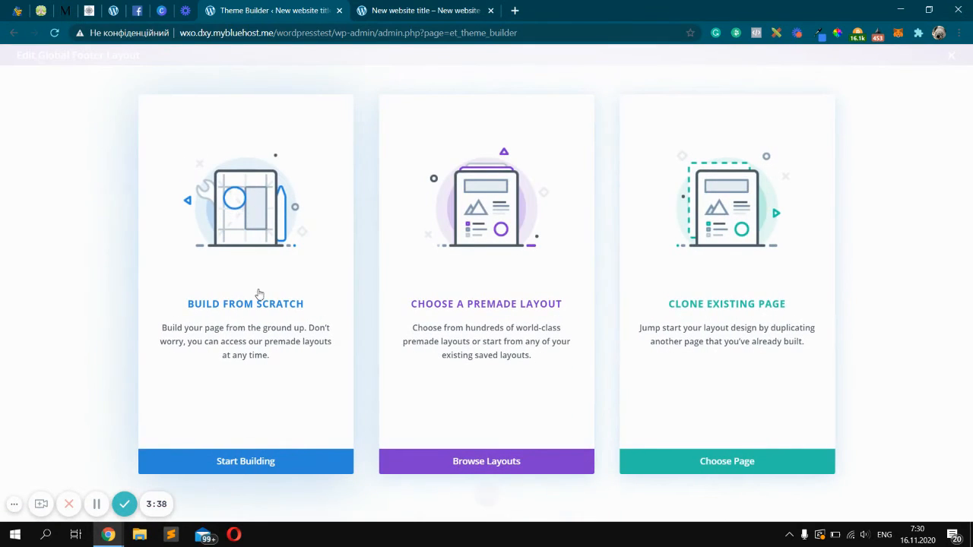
click(259, 293)
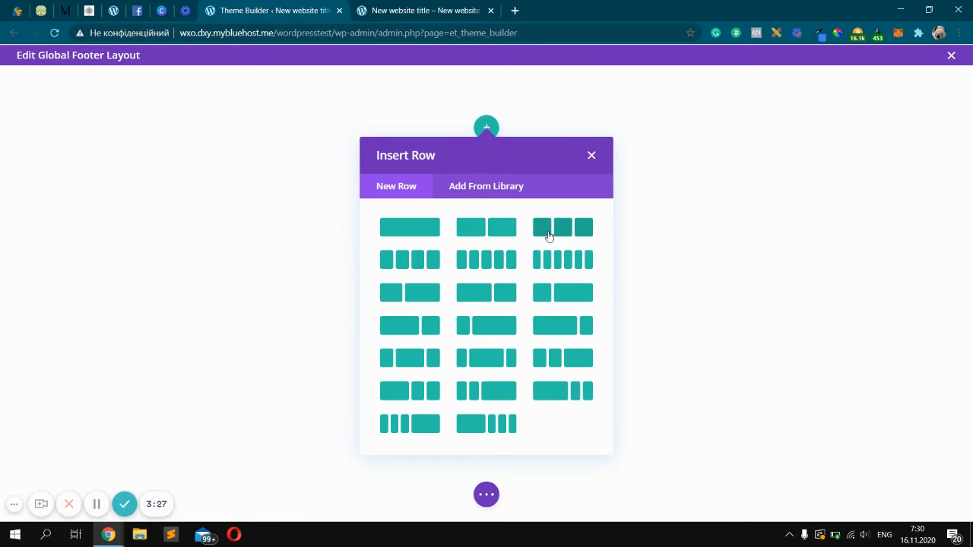
click(504, 228)
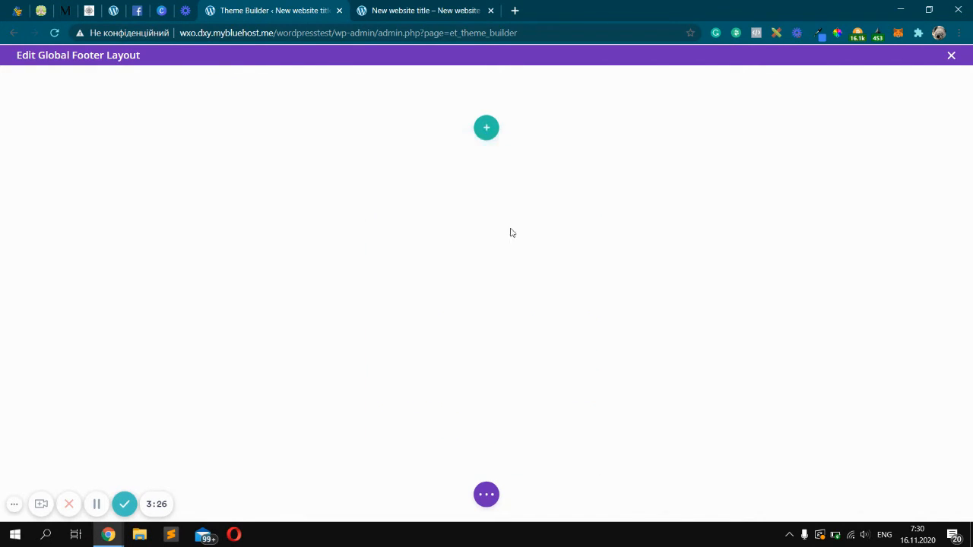
Add an Image module to the first column and set its image to the WordPress logo
text(ima)
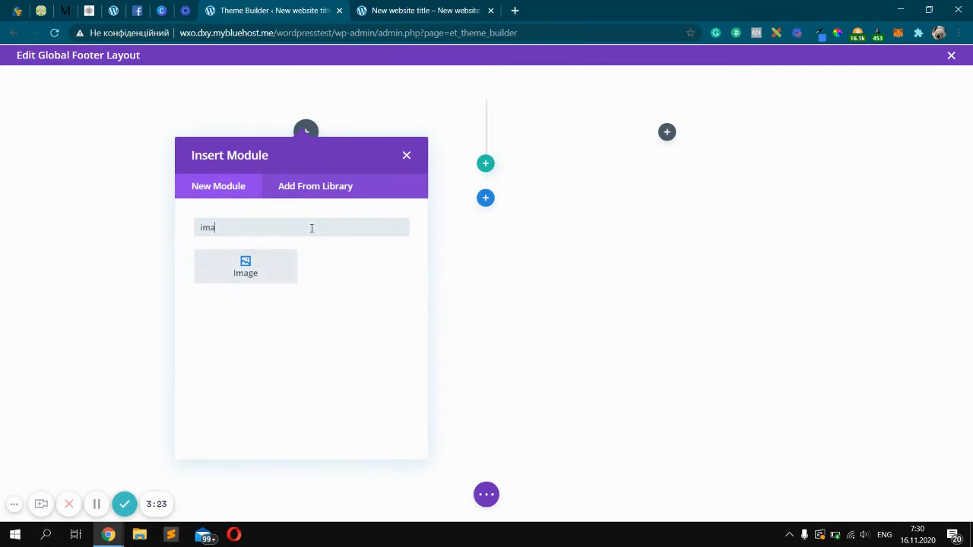
text(ge)
click(281, 259)
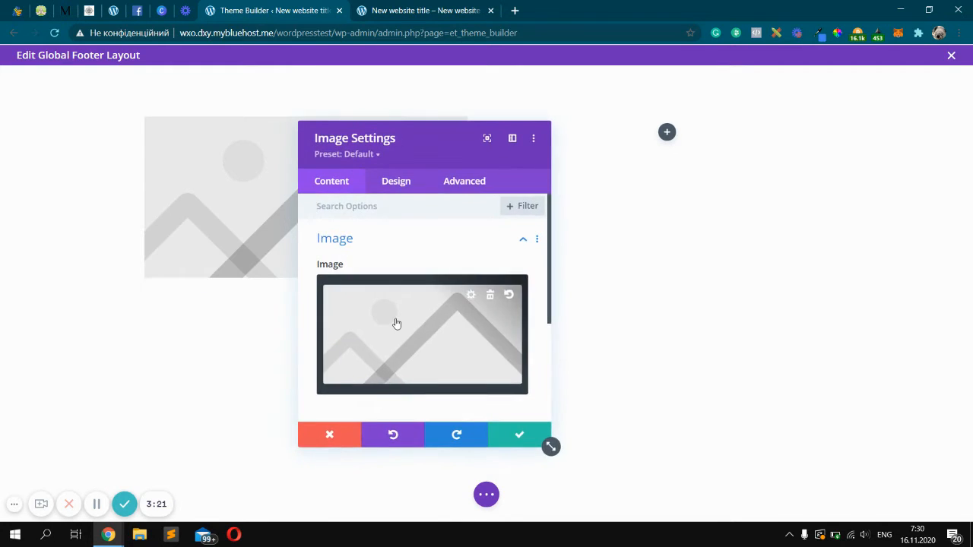
click(394, 318)
click(223, 216)
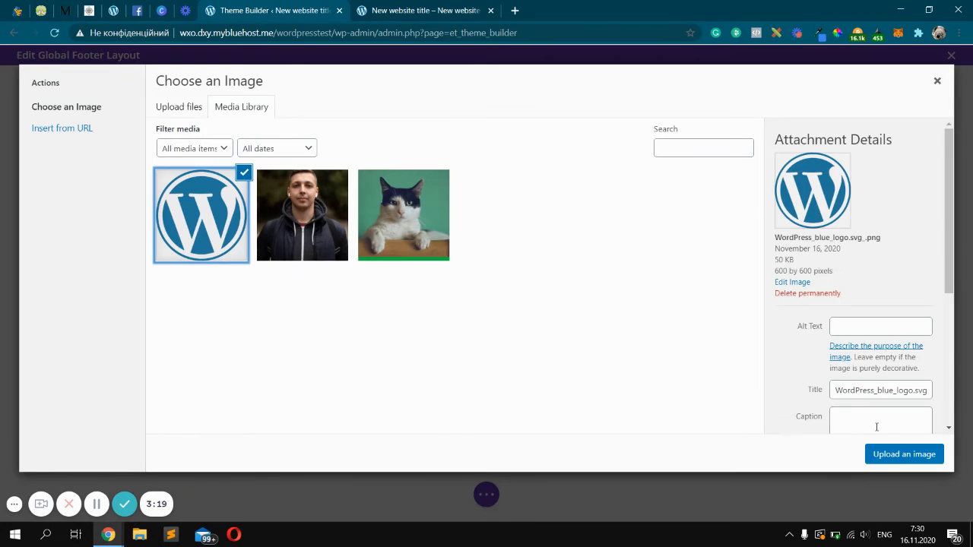
click(874, 454)
Set the image's max width to 150px and its module alignment to left, then save the module
click(395, 186)
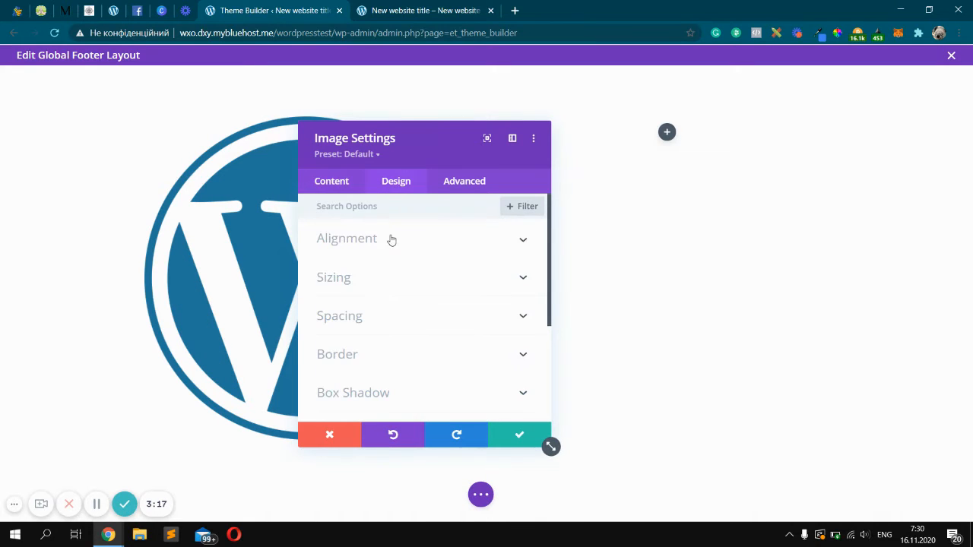
click(390, 286)
click(498, 356)
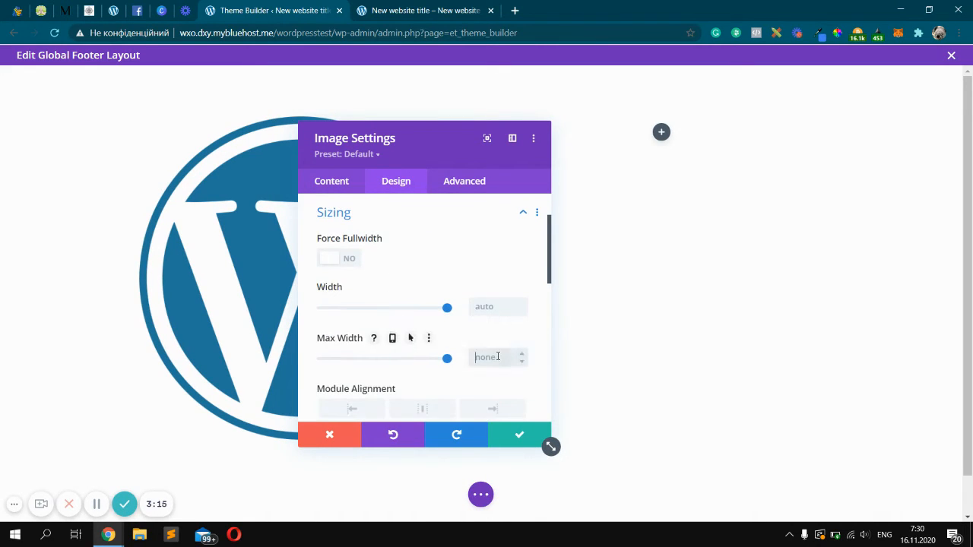
text(150)
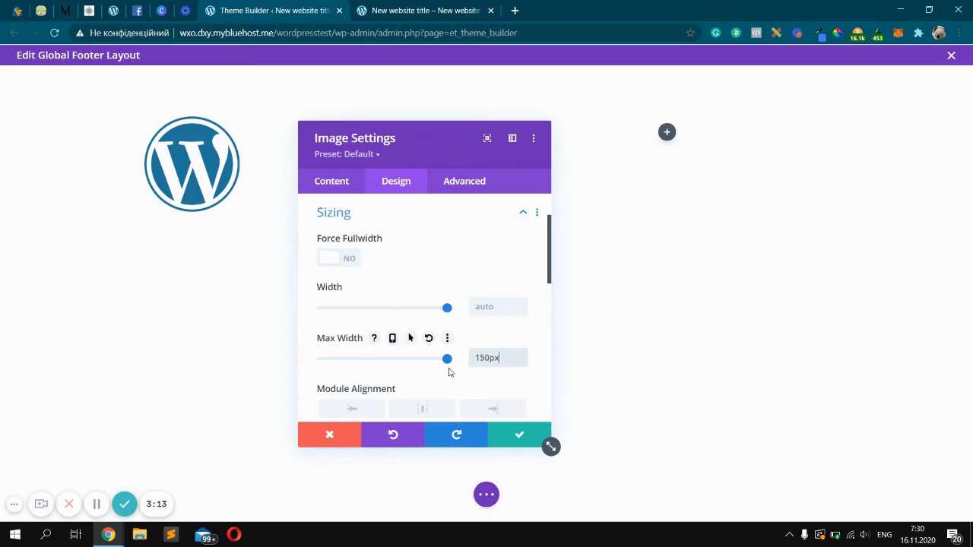
click(421, 411)
click(367, 415)
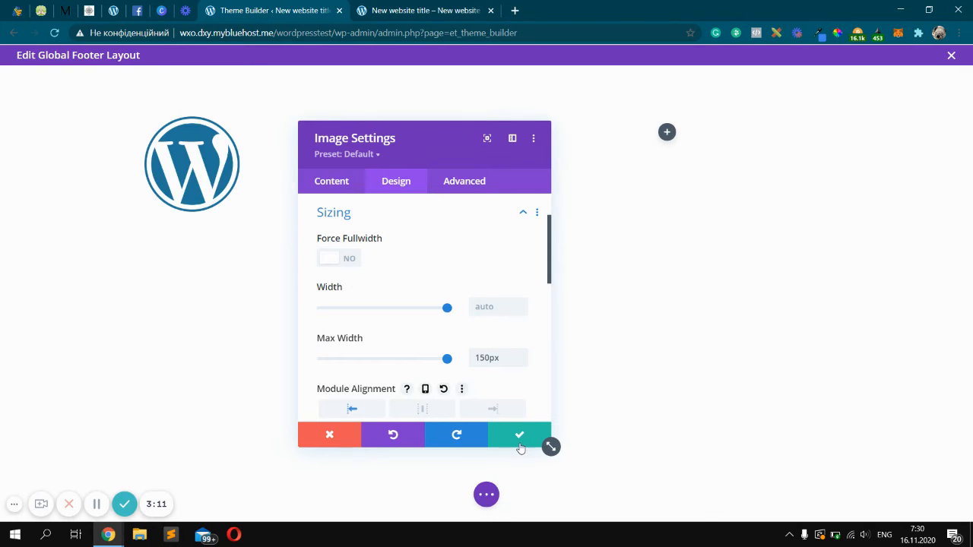
click(519, 435)
Add a Contact Form module to the second column and save it with default fields
click(666, 134)
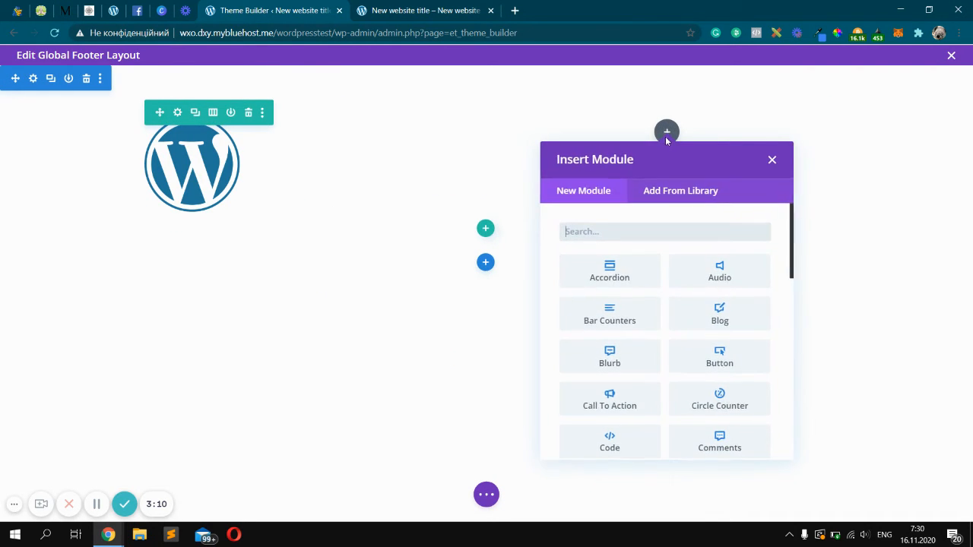
click(637, 231)
text(contact)
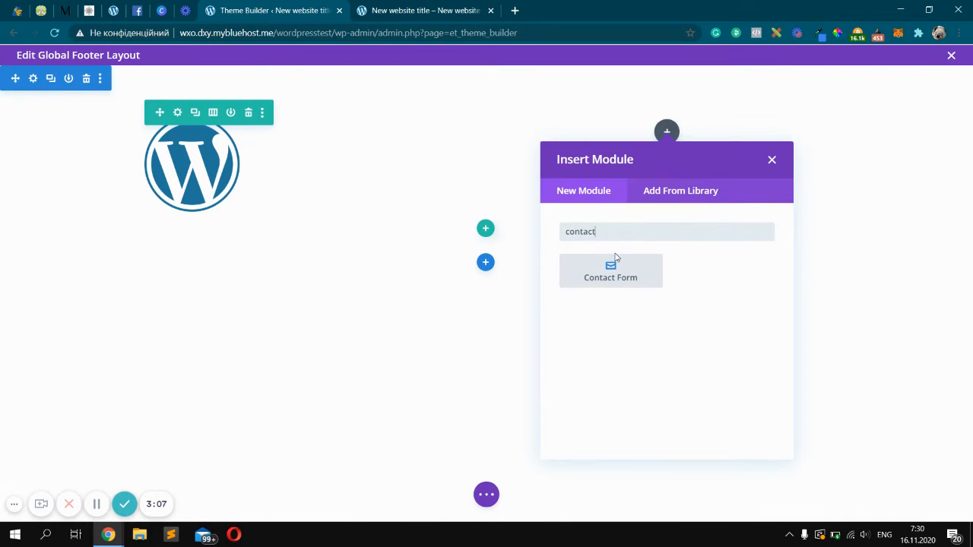
click(615, 259)
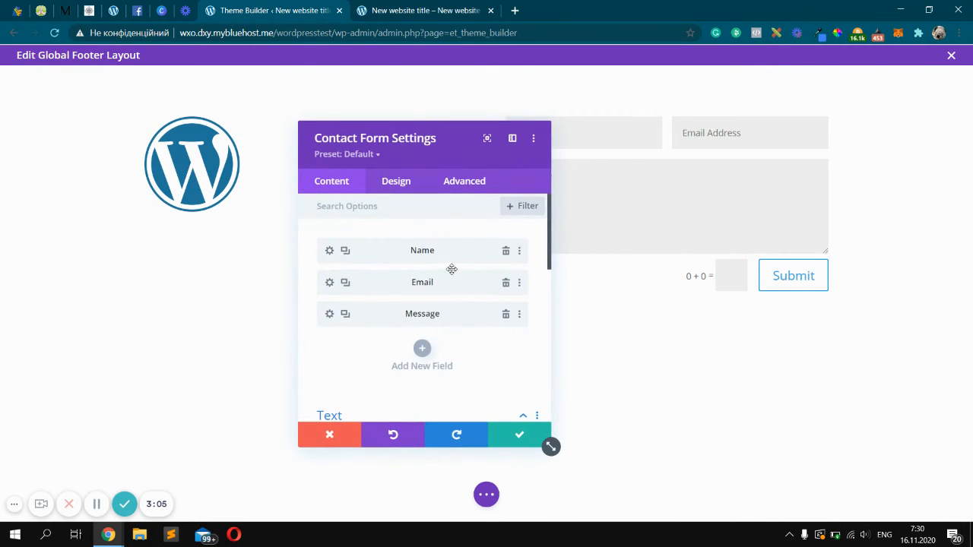
click(520, 437)
click(178, 109)
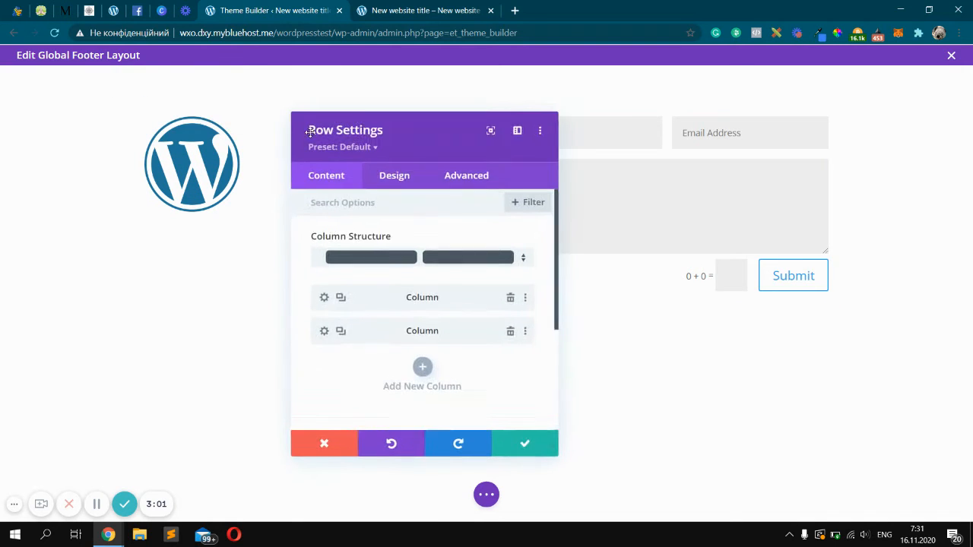
click(386, 183)
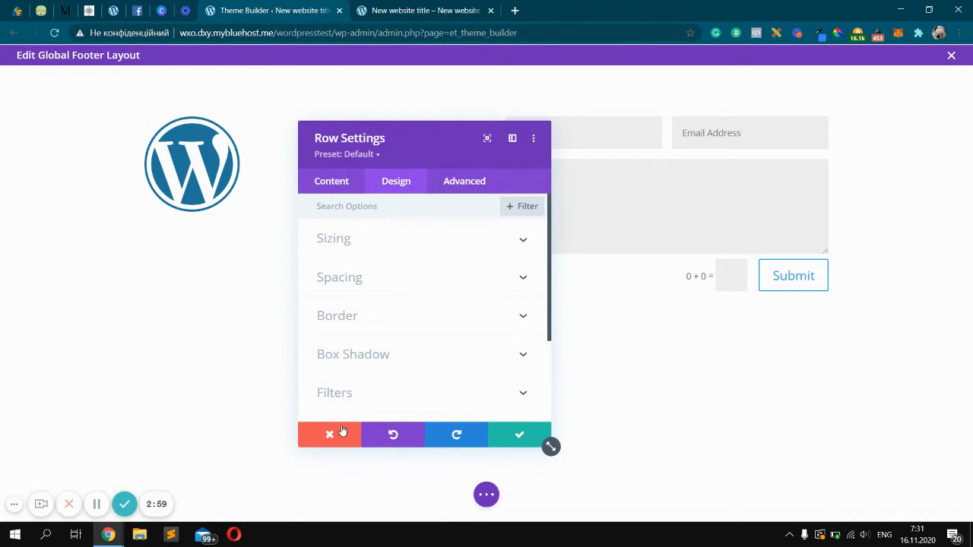
click(342, 431)
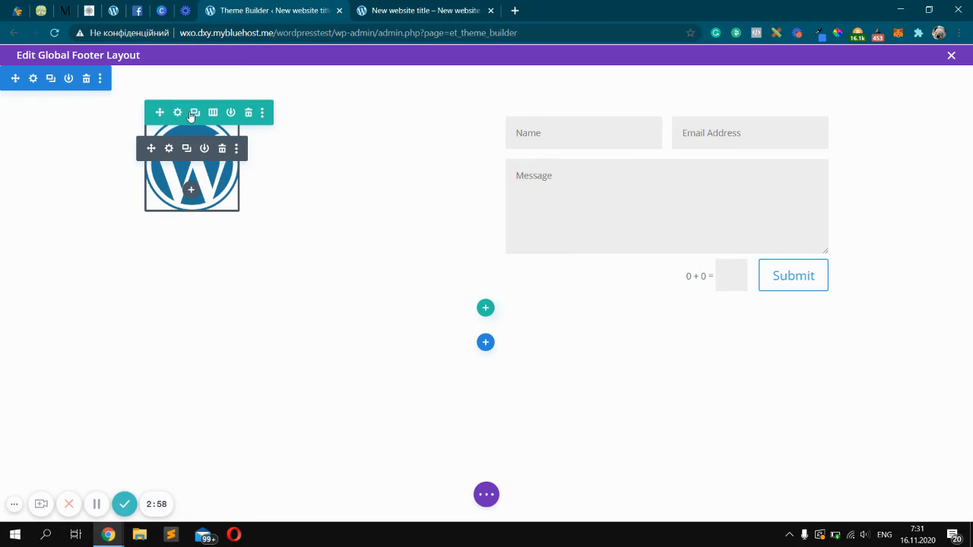
Change the footer row's column structure to three equal columns and save the row settings
click(192, 114)
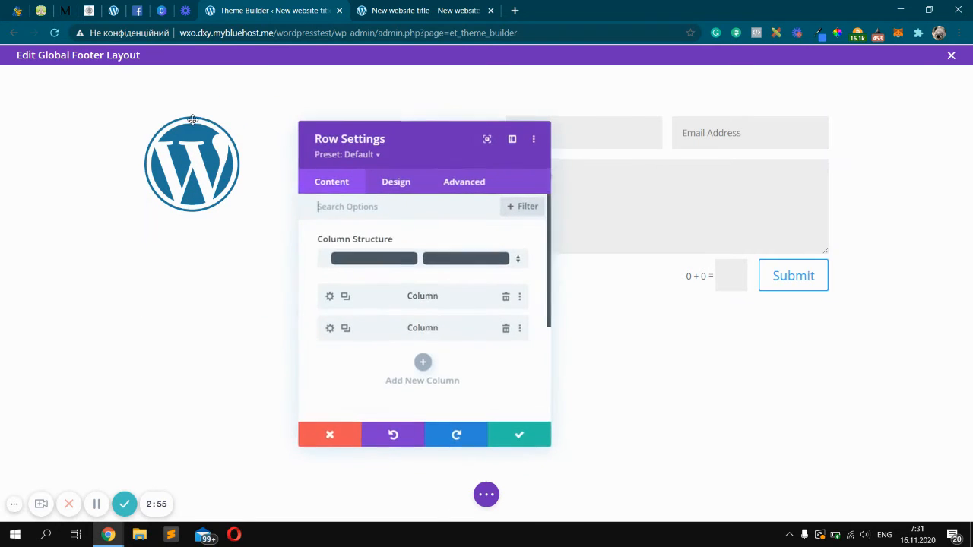
click(423, 259)
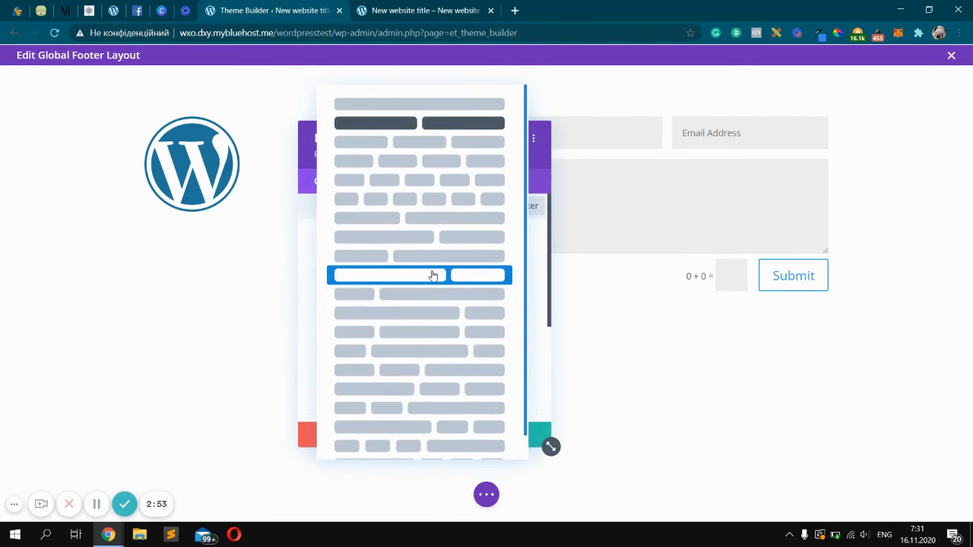
click(426, 161)
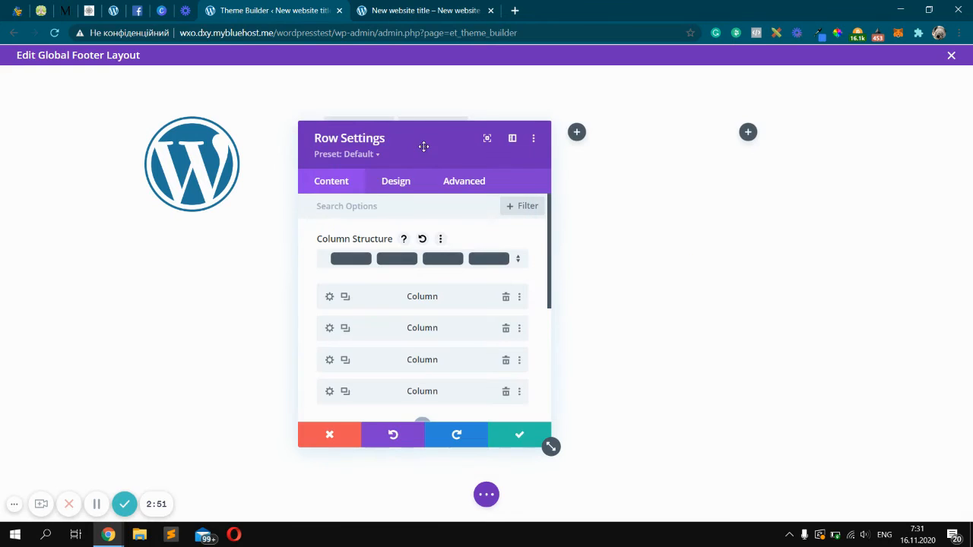
click(390, 259)
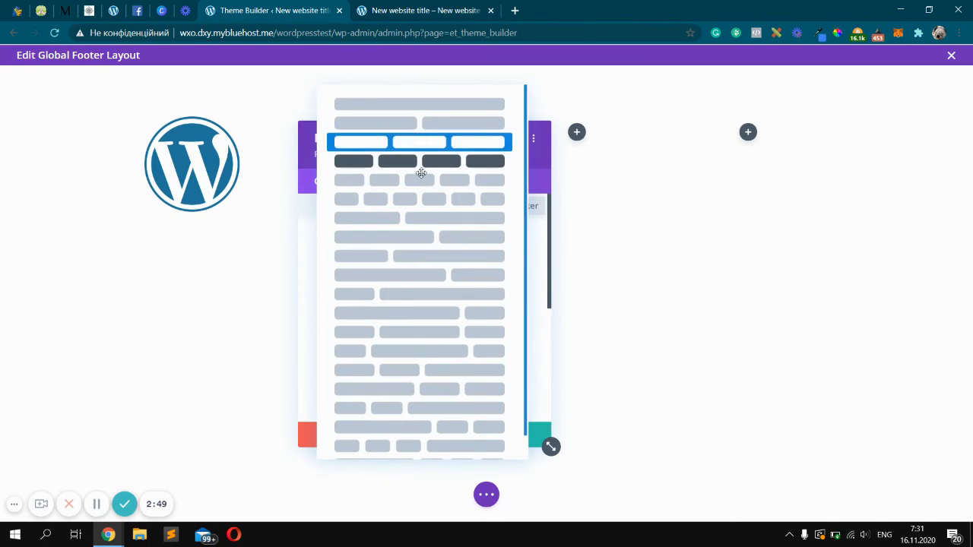
click(419, 142)
click(499, 432)
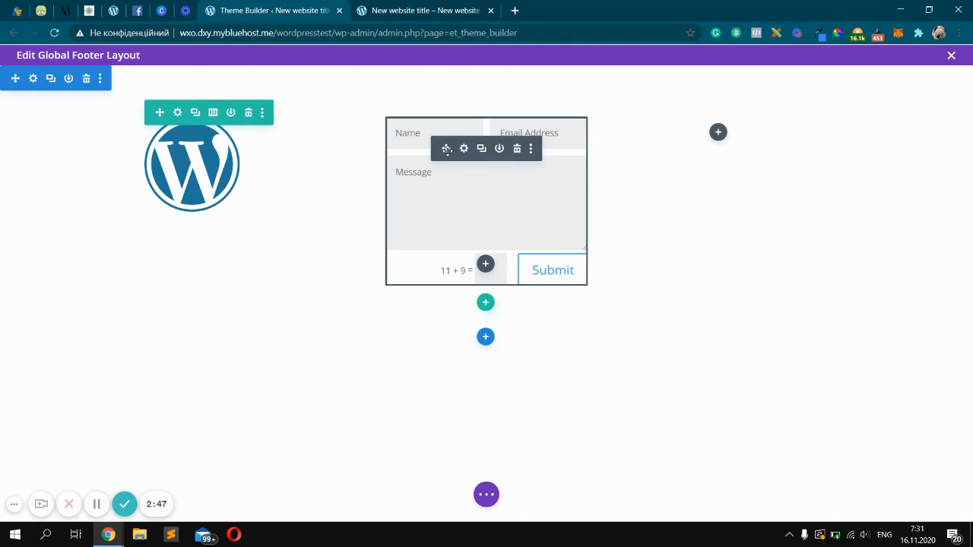
Move the Contact Form module from the middle column into the third column
drag(447, 149, 714, 136)
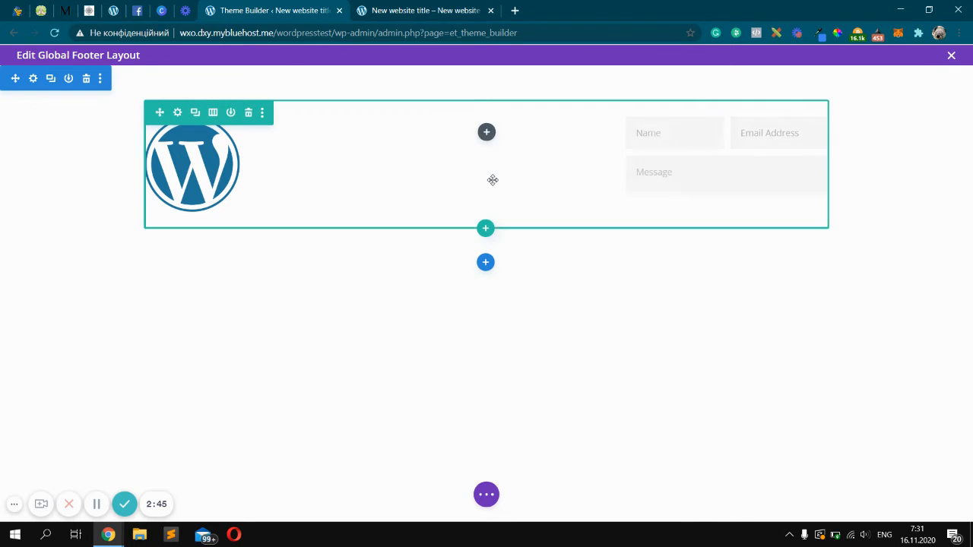
click(487, 132)
click(590, 160)
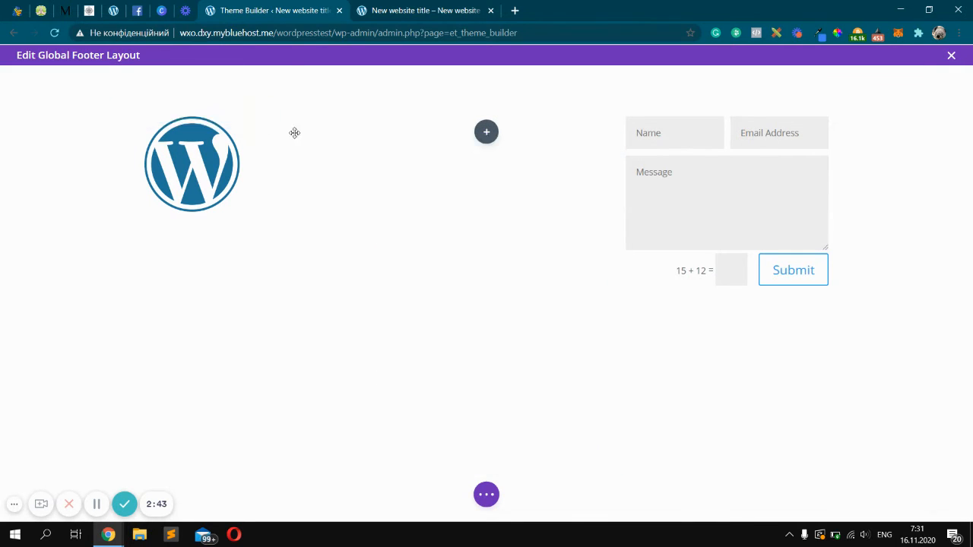
Add a Text module to the middle column and replace its default text with Some contact info
click(486, 133)
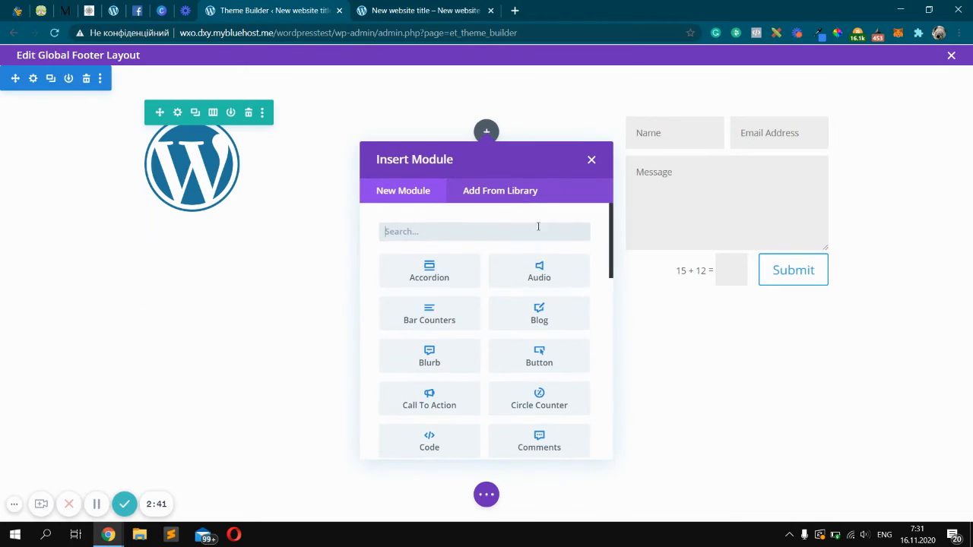
text(text)
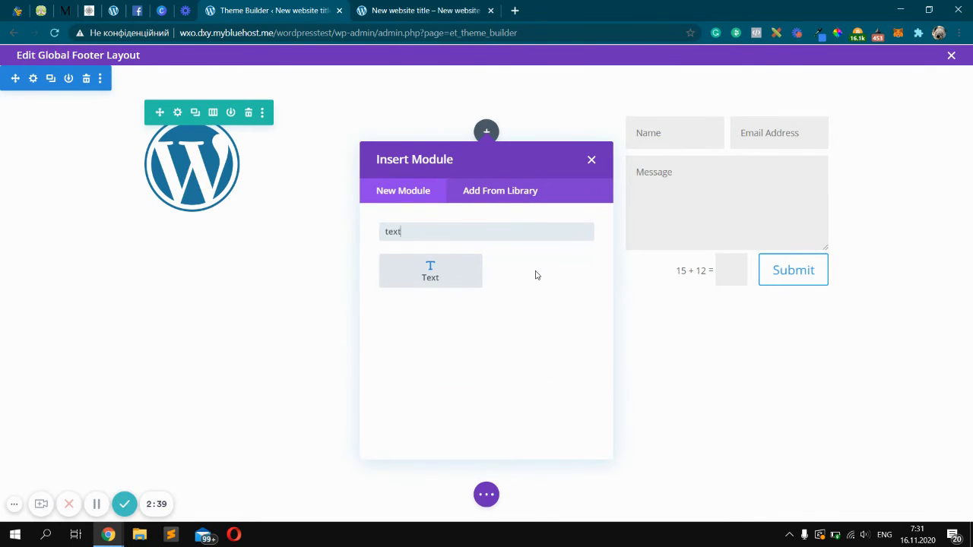
click(430, 275)
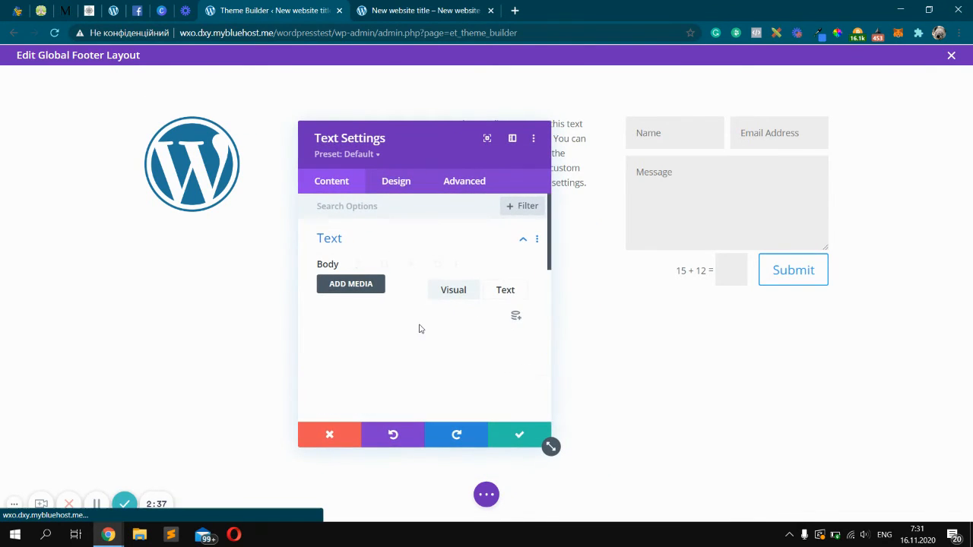
scroll(418, 332, down, 1)
triple_click(419, 355)
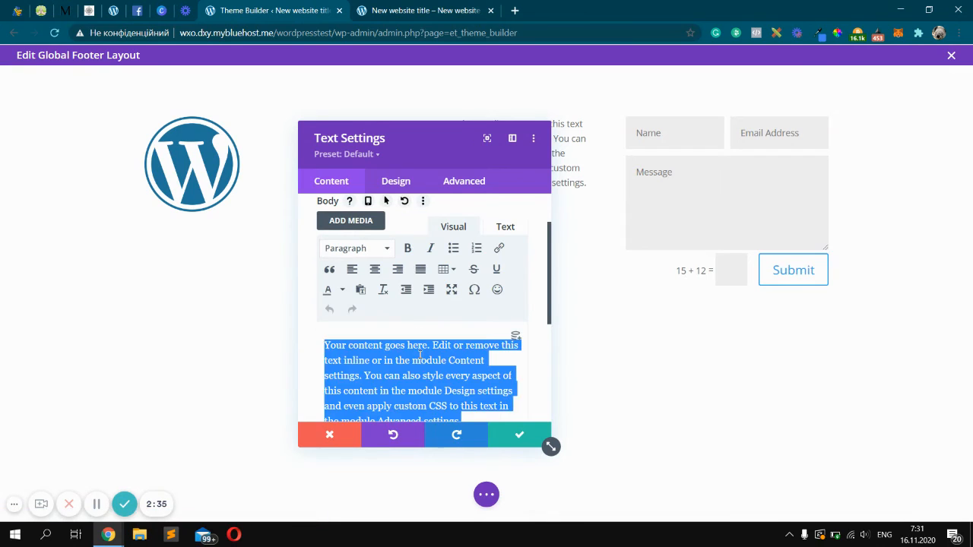
text(Some contact info)
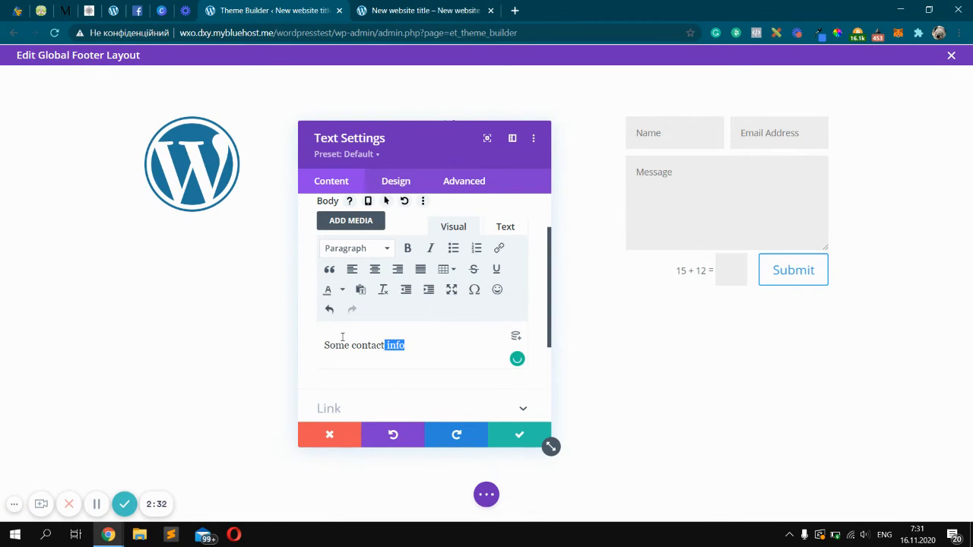
Format the Some contact info line as a bold Heading 5
drag(342, 336, 327, 333)
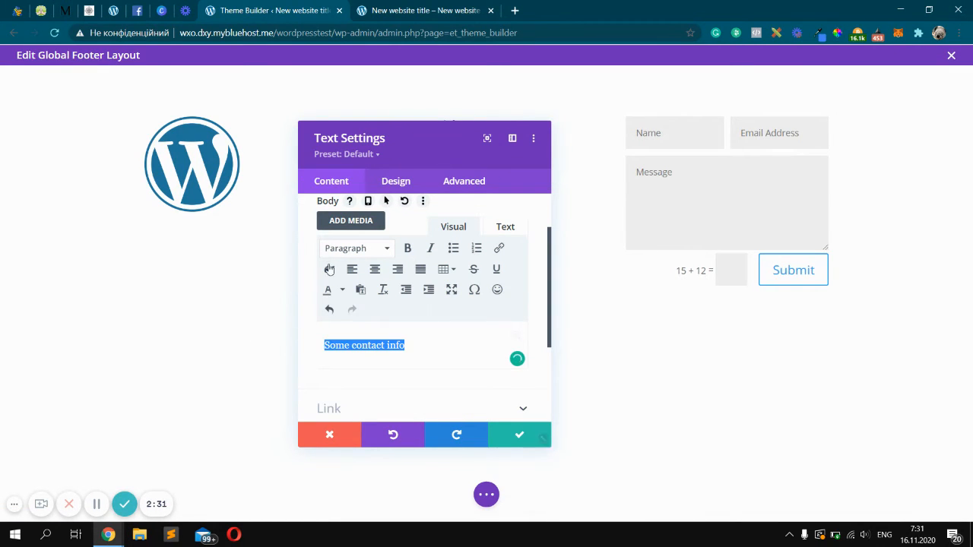
click(382, 254)
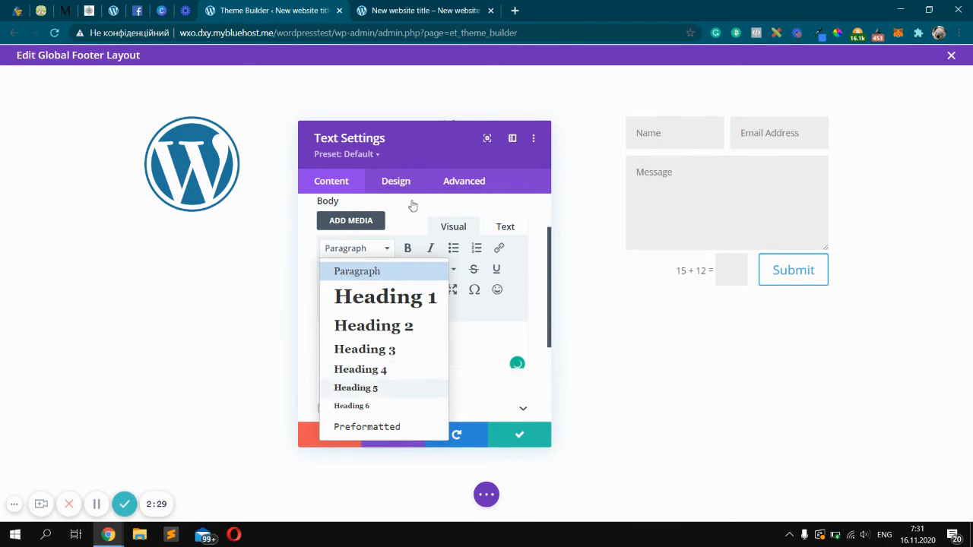
click(363, 388)
drag(431, 141, 246, 143)
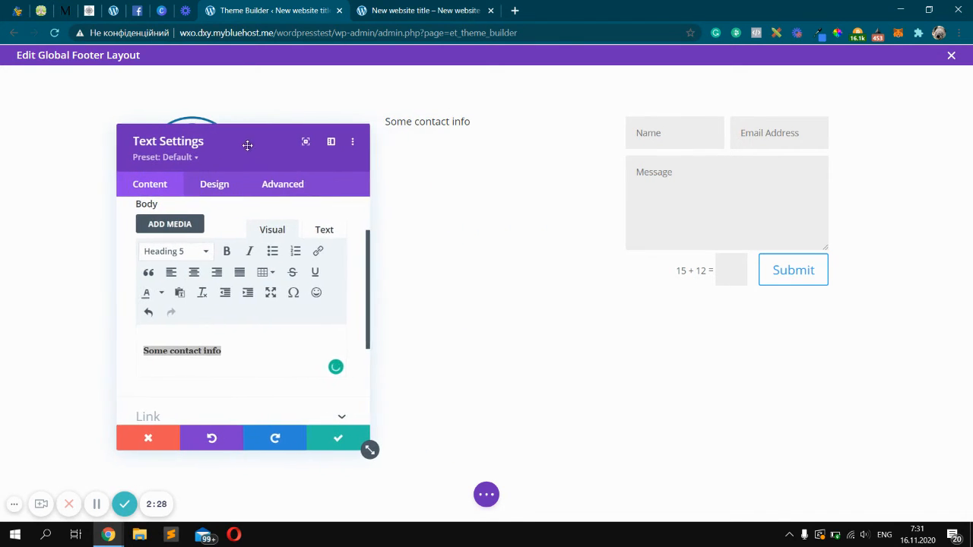
click(222, 252)
Add lines below the heading with a phone number, an e-mail address and the word location
click(244, 352)
key(Return)
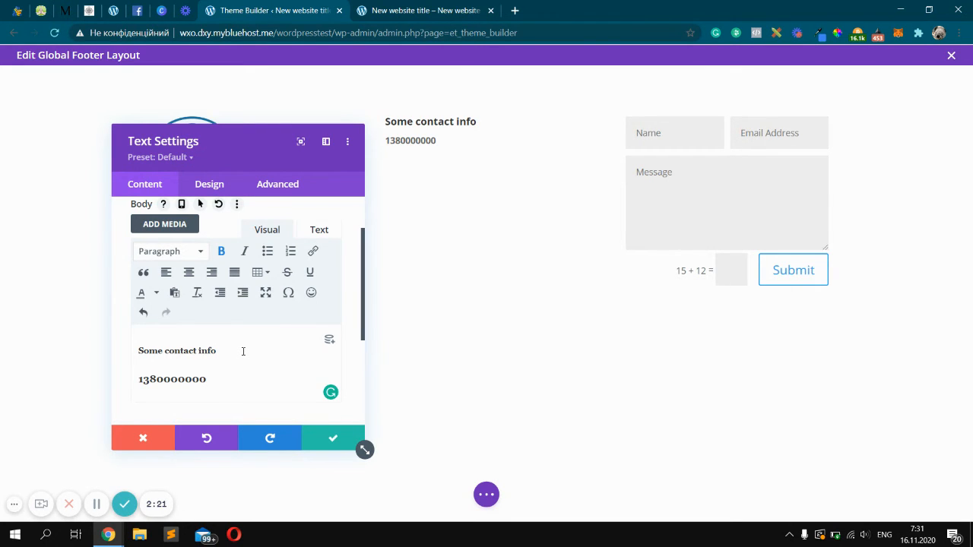
text(email@emai)
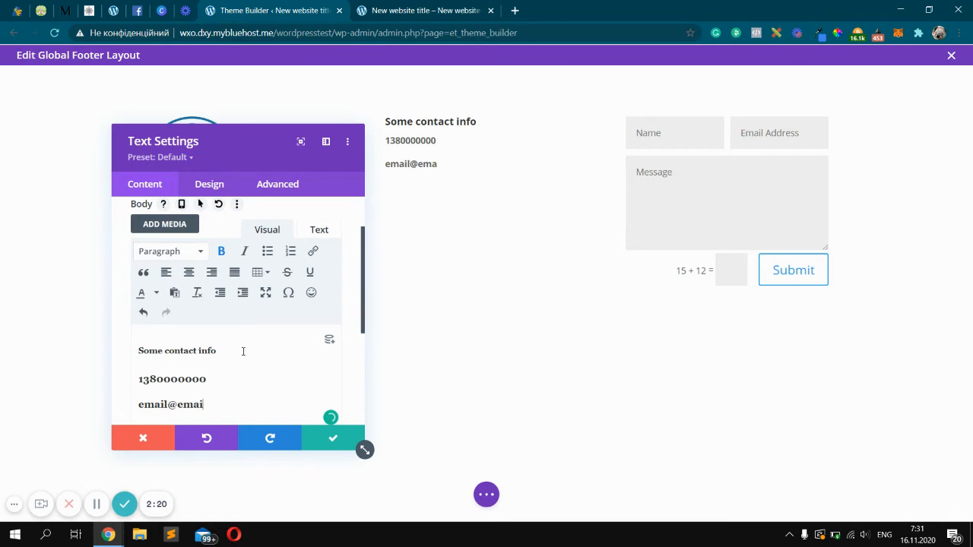
text(l.com)
key(Return)
text(location)
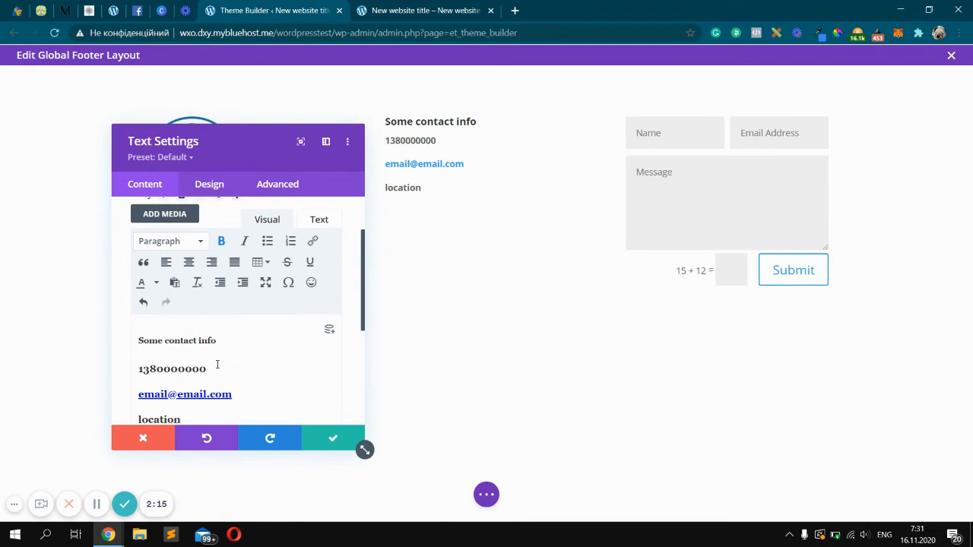
Remove the bold formatting from the phone, e-mail and location lines
drag(199, 420, 137, 374)
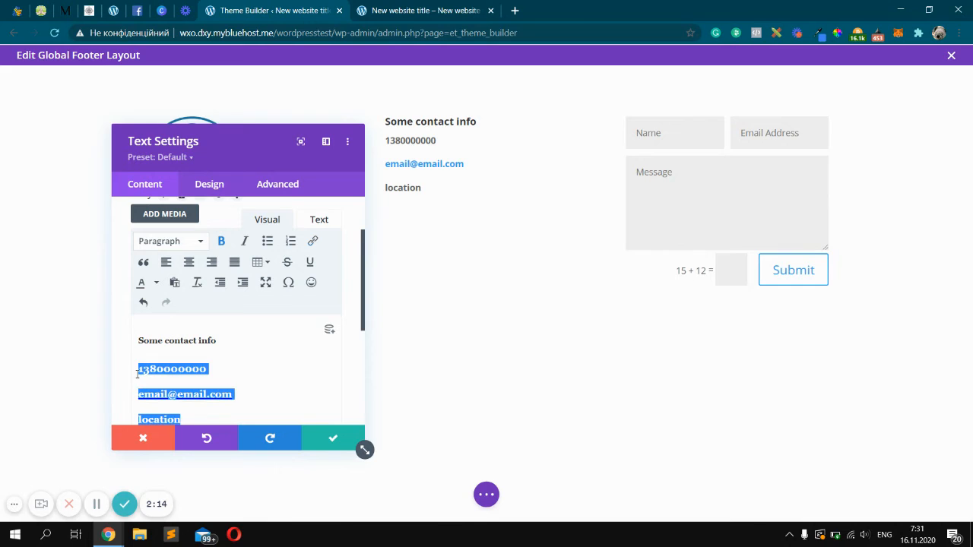
click(228, 242)
Replace the paragraph breaks between the phone, e-mail and location lines with line breaks and save the module
click(224, 368)
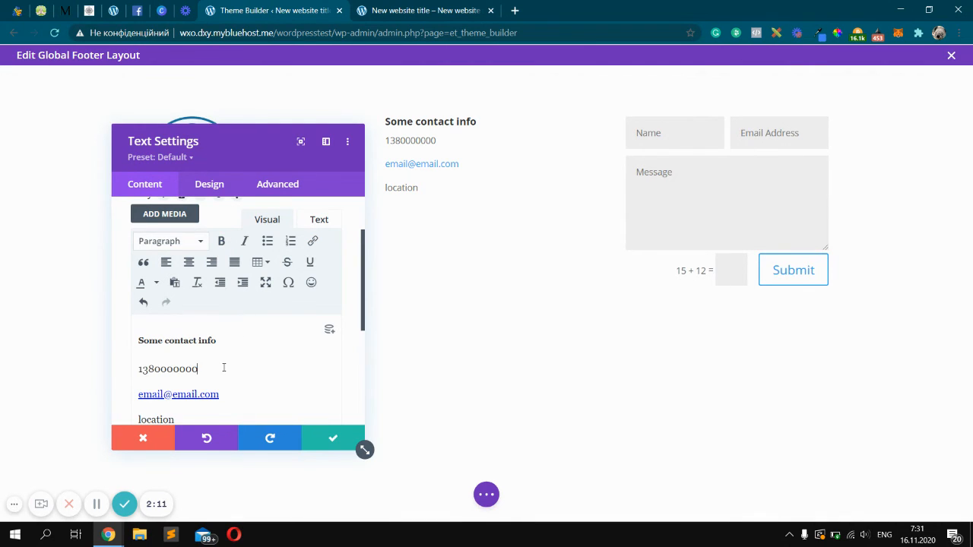
key(Delete)
key(shift+Return)
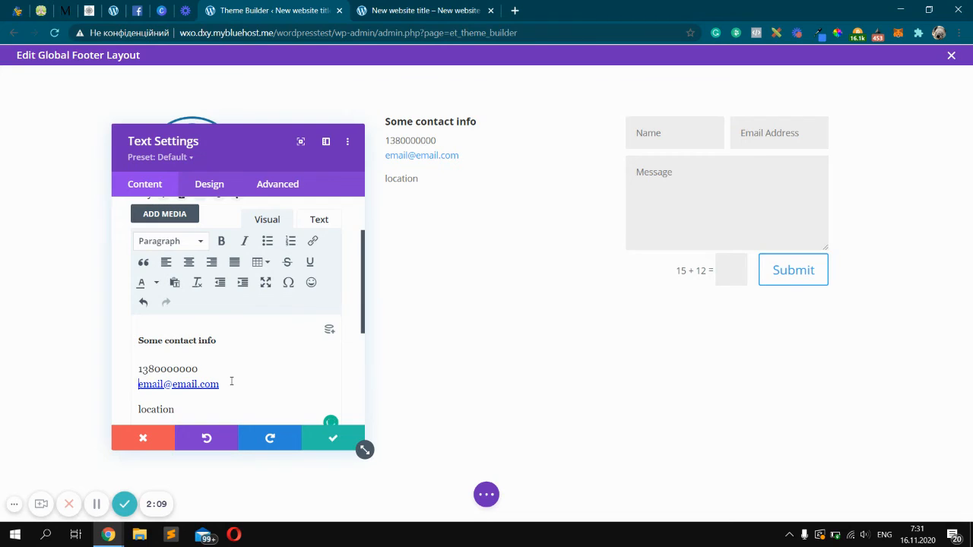
click(232, 381)
key(Right)
key(shift+Return)
key(Delete)
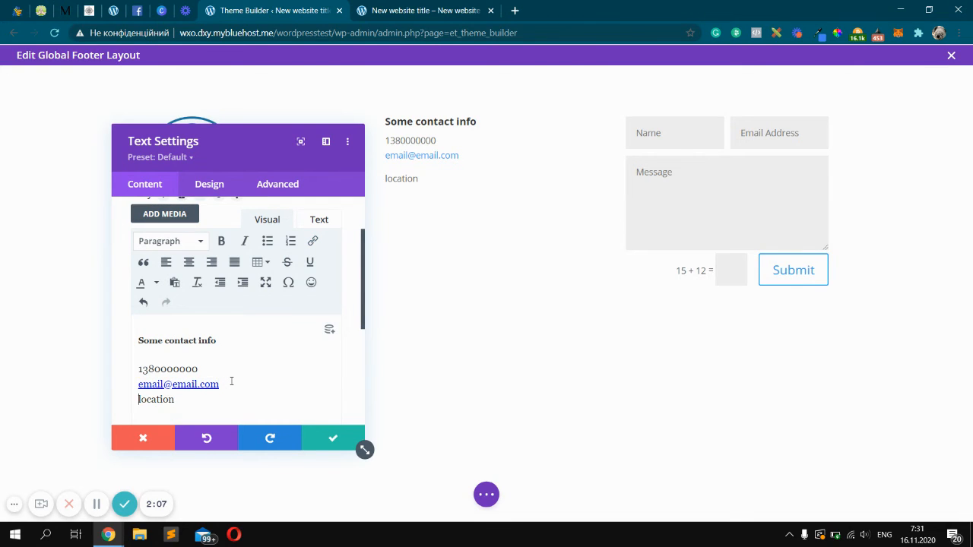
key(Delete)
text(l)
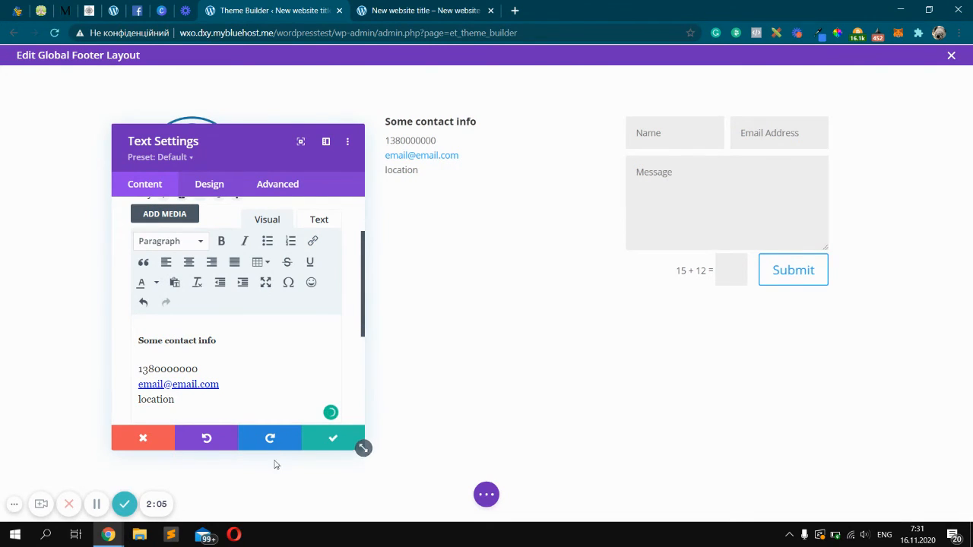
click(332, 440)
Add a new one-column row below the footer's main row
mouse_move(264, 175)
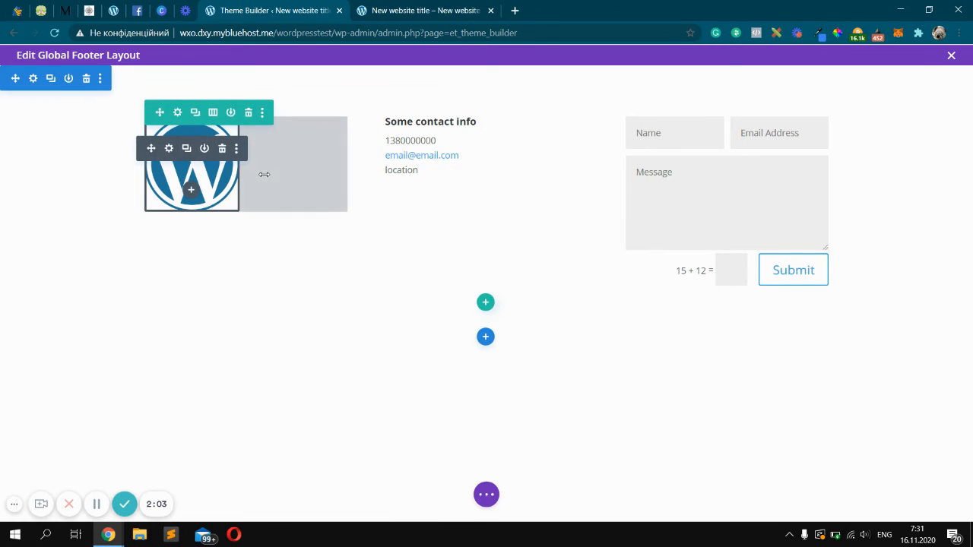
click(489, 338)
click(585, 221)
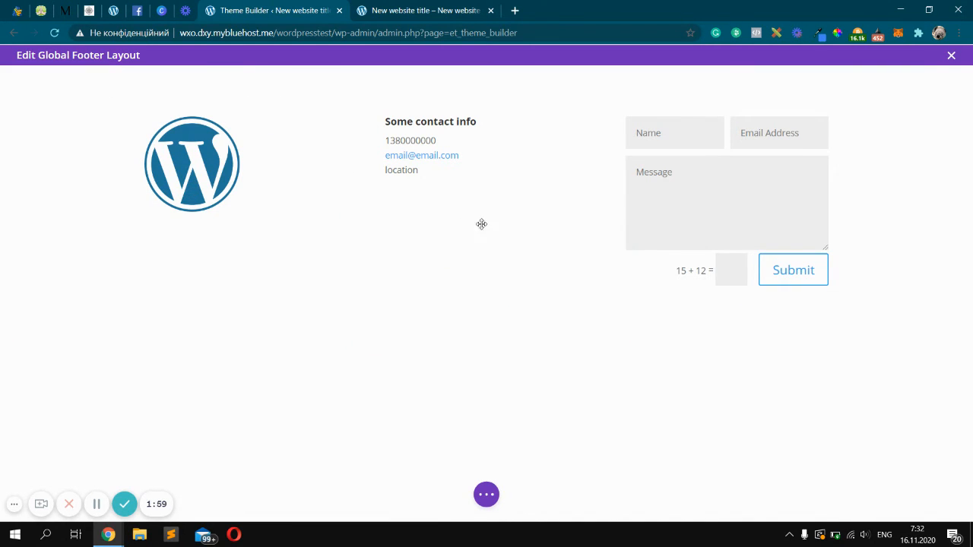
click(483, 302)
click(424, 400)
Insert a Text module in the new row reading Copyright, center-align it and save
text(text)
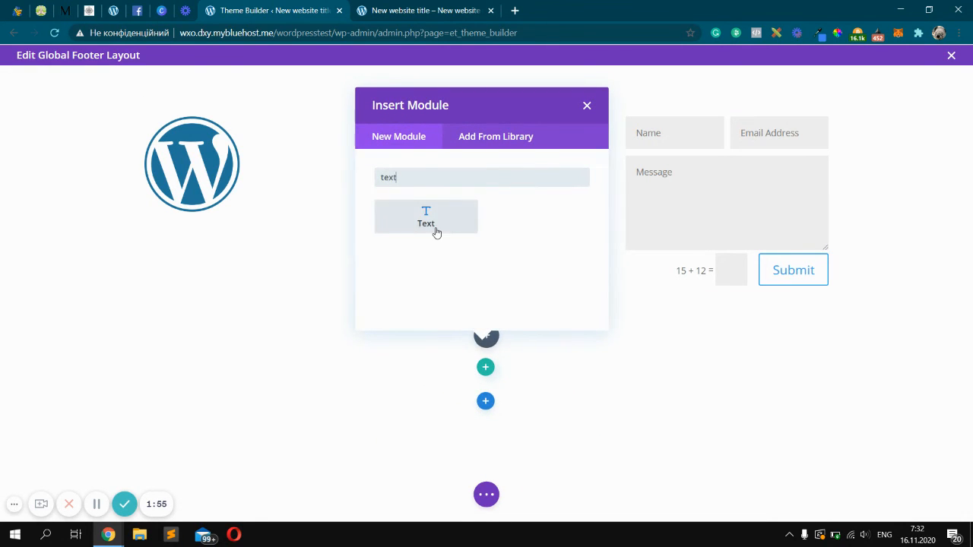
click(436, 230)
click(221, 399)
key(ctrl+a)
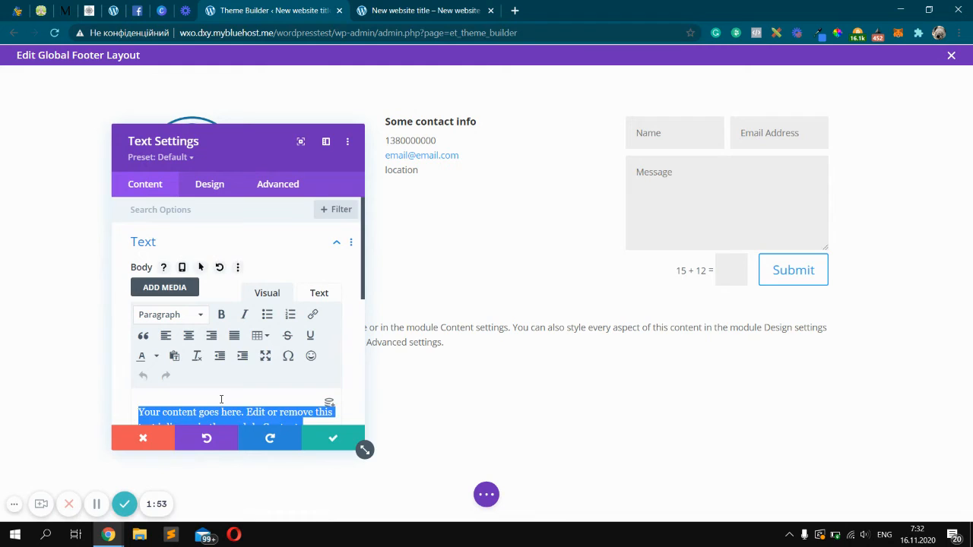
text(Copyright)
key(ctrl+a)
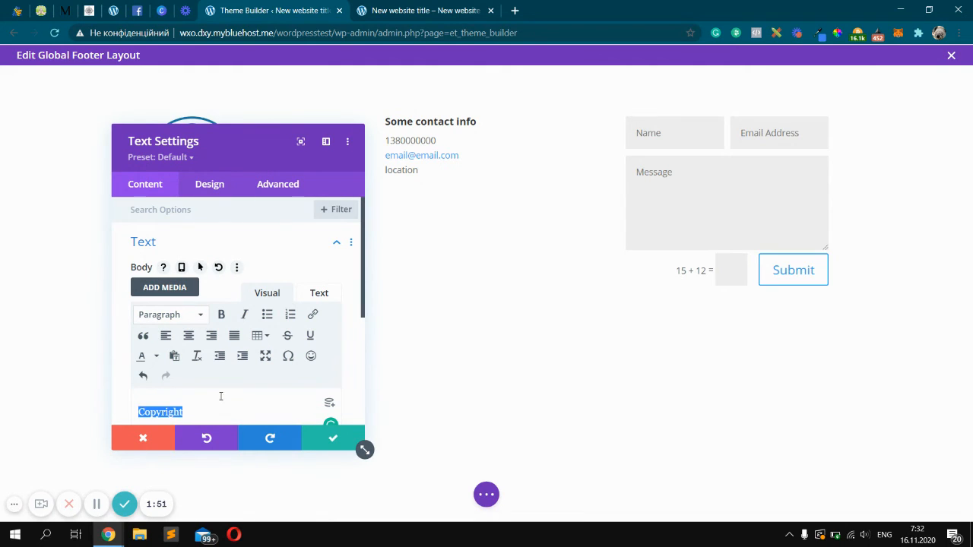
click(189, 336)
click(326, 440)
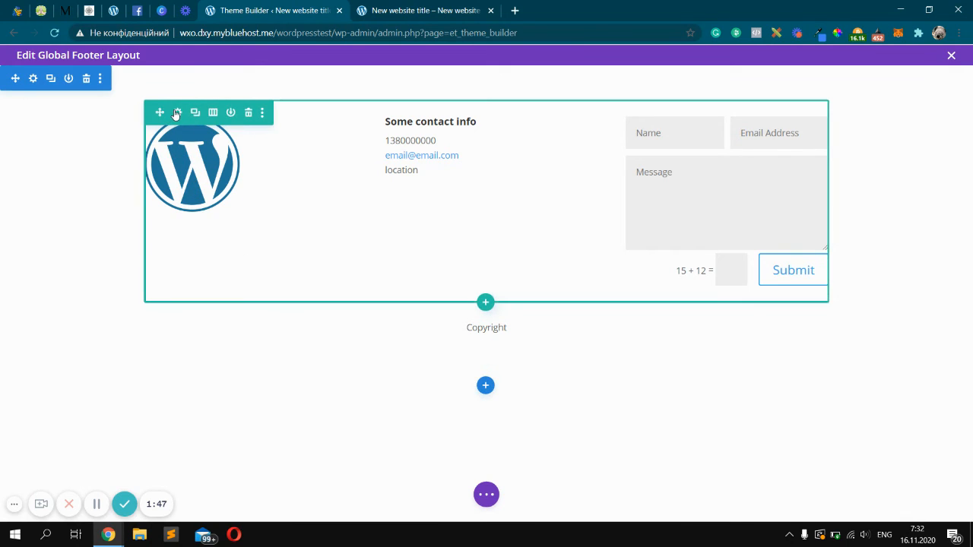
Set the footer section's background color to #E02B20 with reduced opacity for a light pink tone, and save
click(33, 78)
click(206, 288)
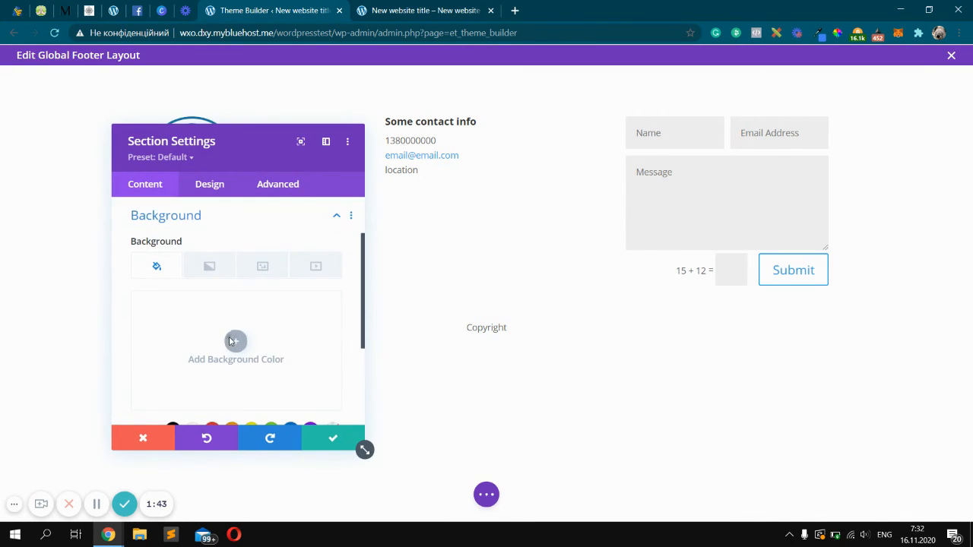
click(232, 342)
scroll(230, 343, down, 2)
click(212, 304)
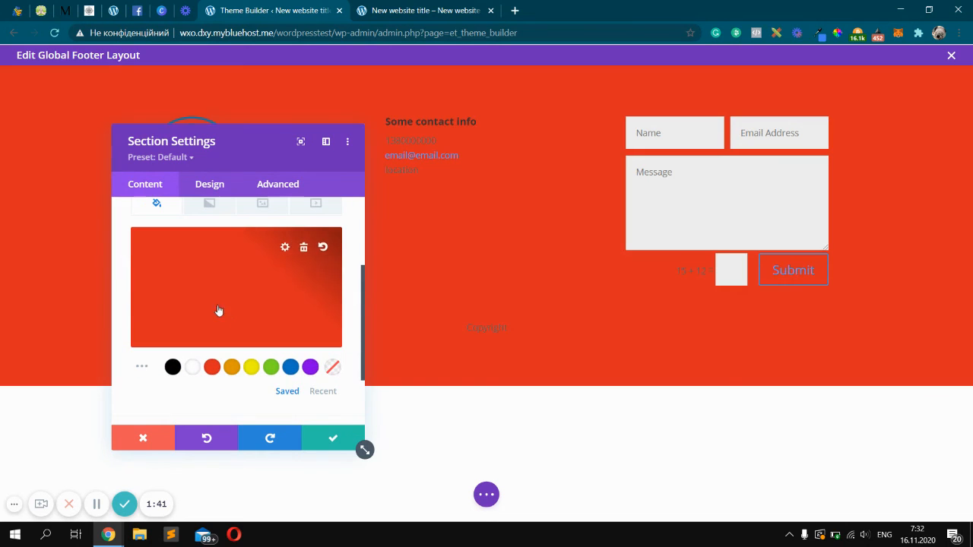
click(260, 289)
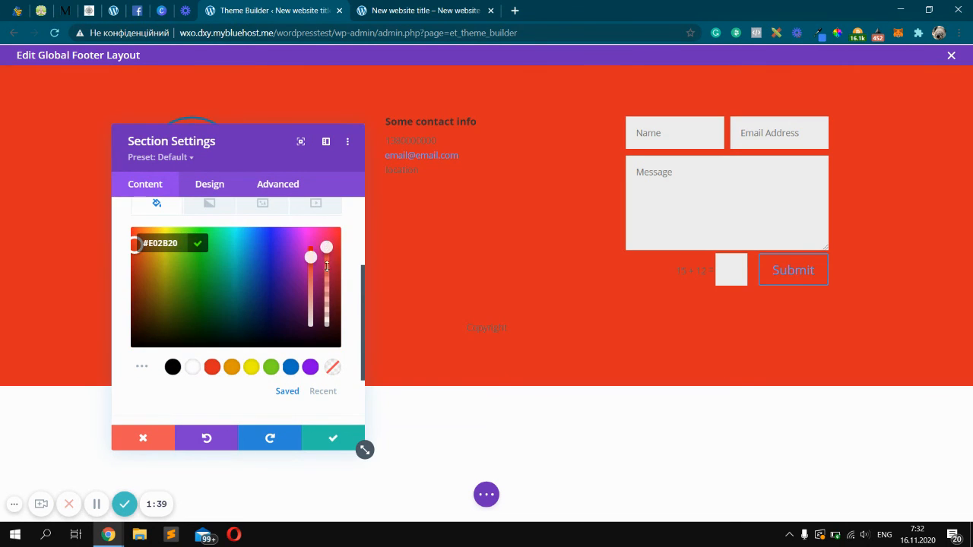
drag(327, 266, 328, 325)
click(341, 439)
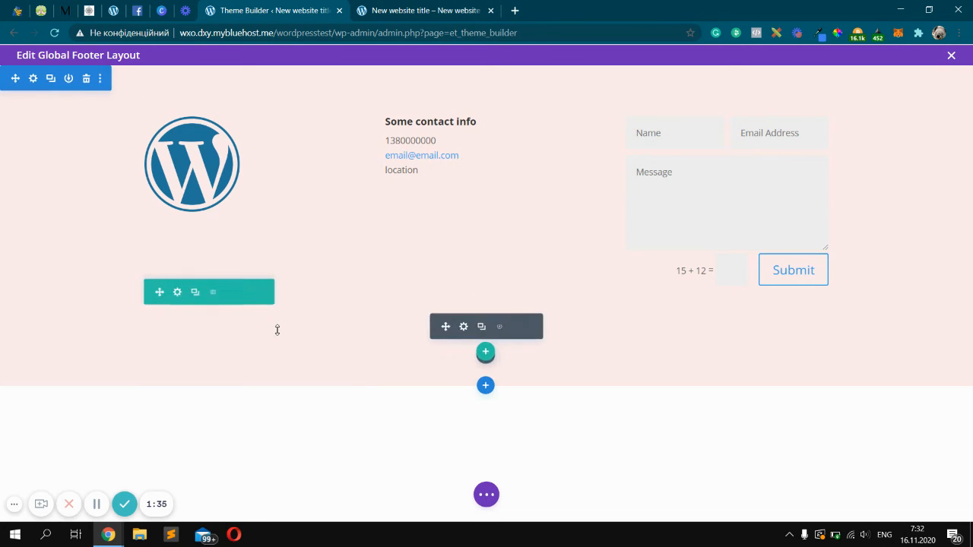
Save the global footer layout, exit the builder and save the Theme Builder changes
click(175, 290)
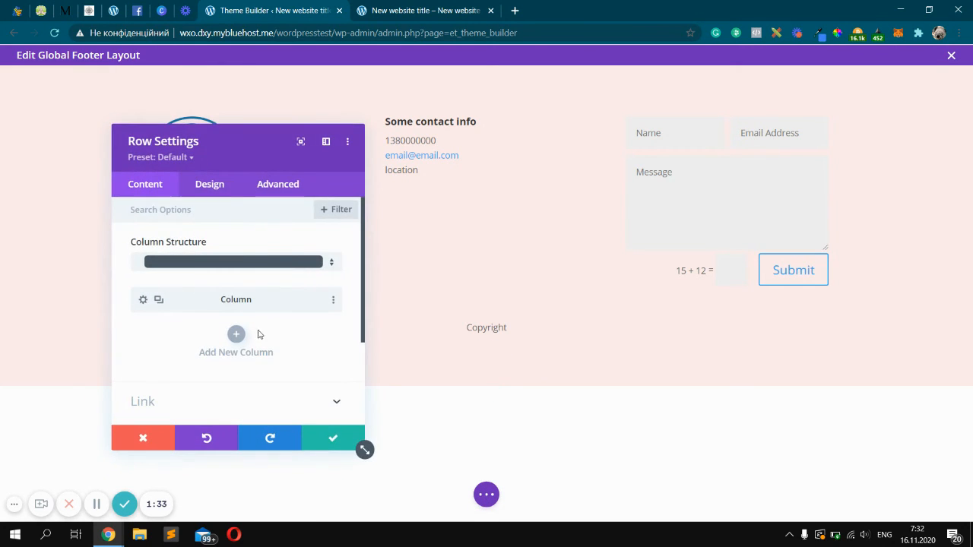
click(340, 434)
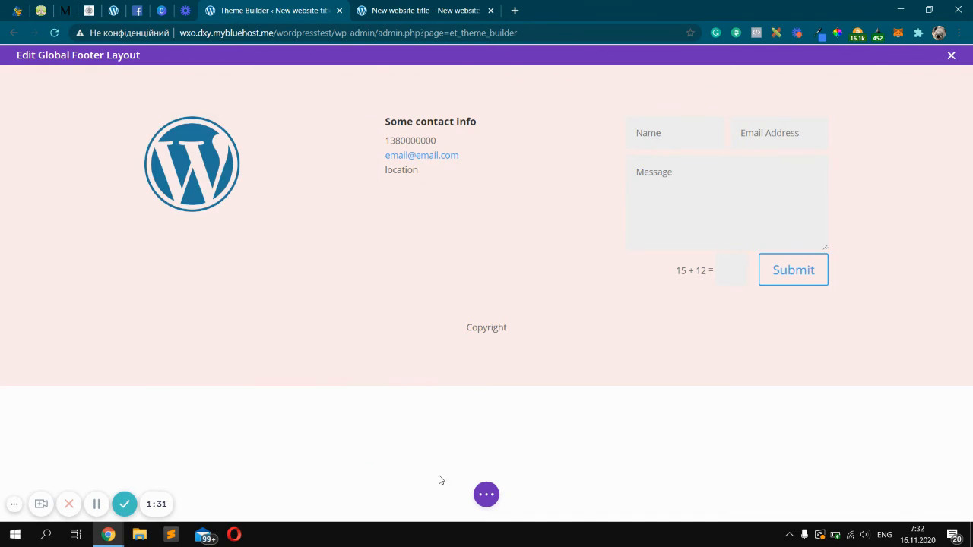
click(485, 496)
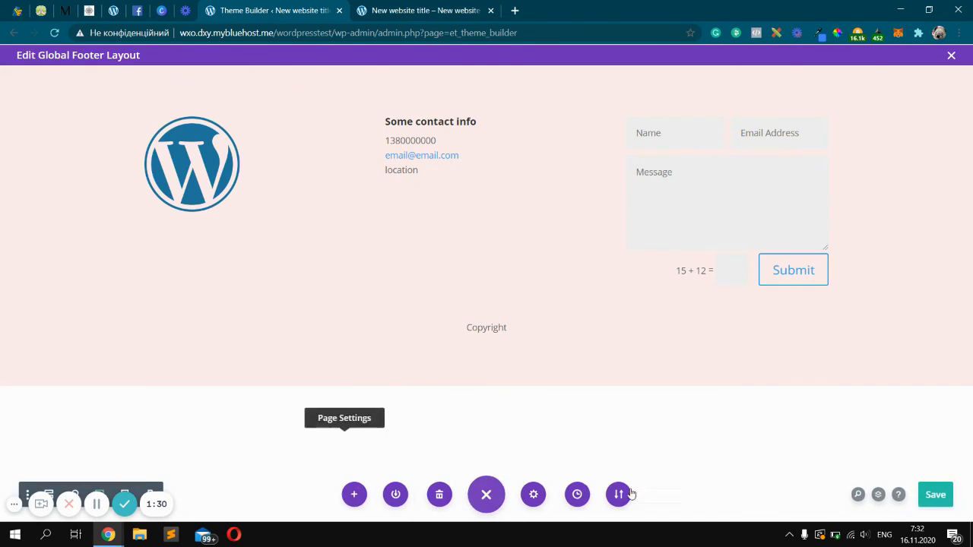
click(935, 498)
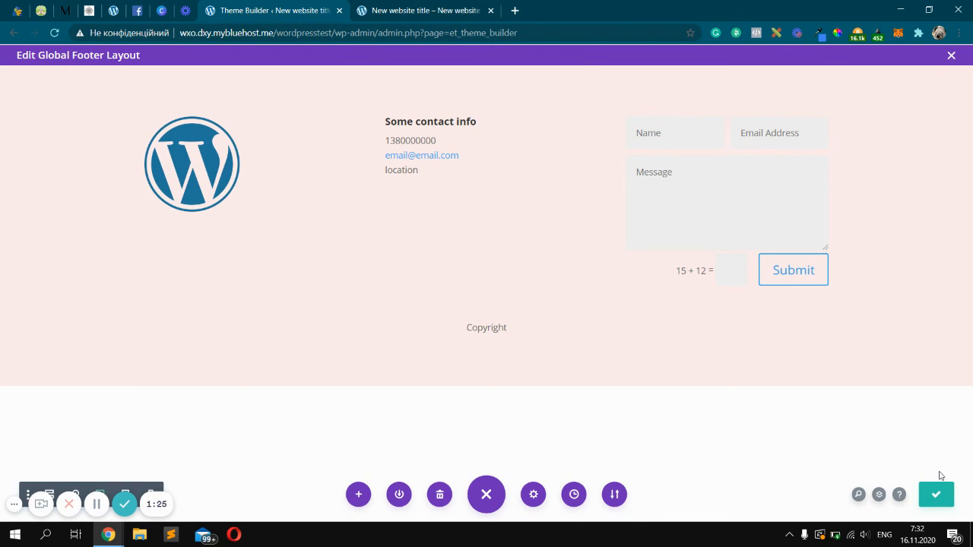
click(951, 56)
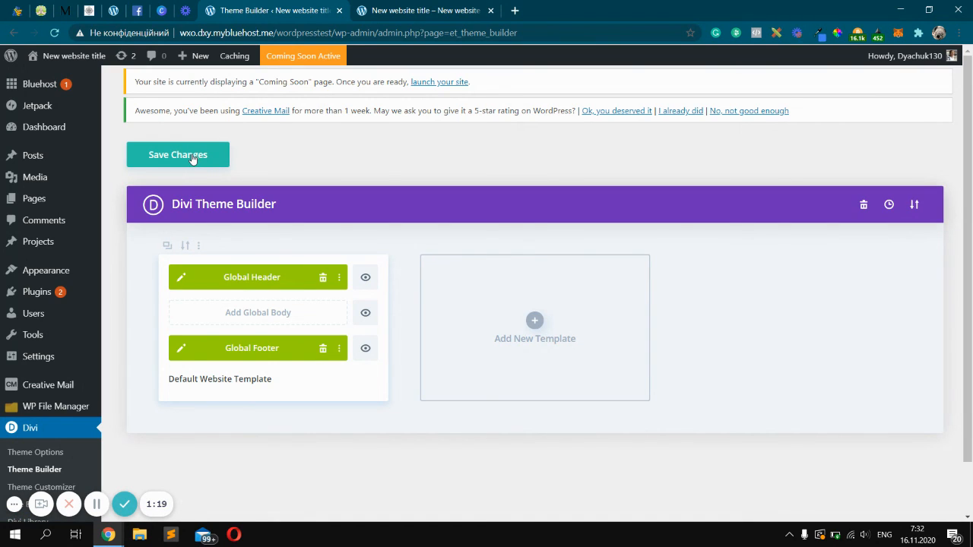
click(191, 158)
Reload the website in the other tab and scroll down to inspect the new footer
click(386, 6)
key(F5)
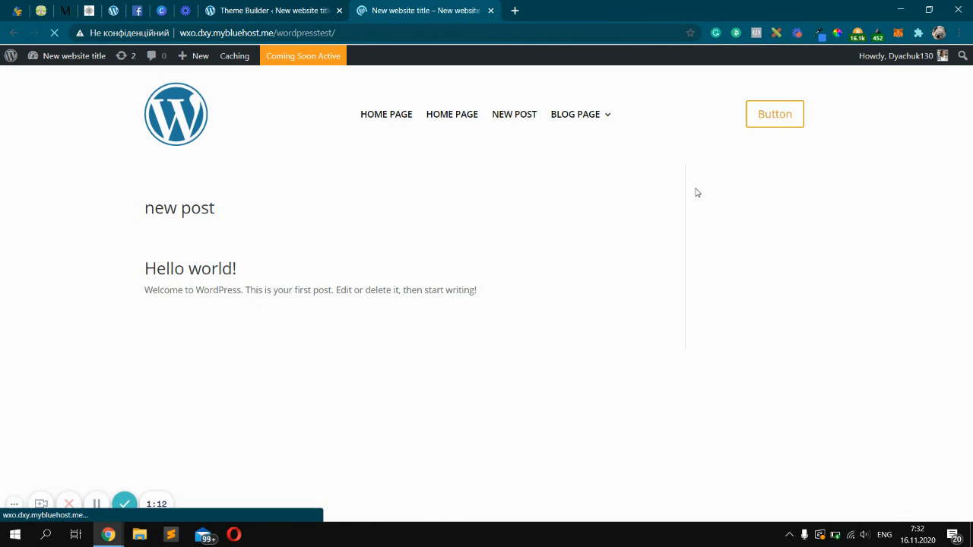
scroll(695, 194, down, 2)
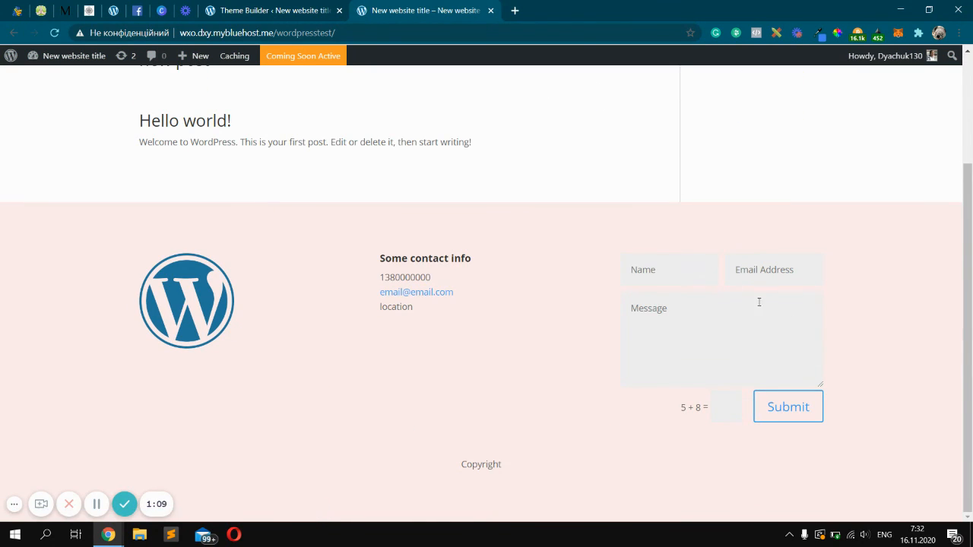
scroll(793, 313, up, 2)
scroll(481, 196, down, 2)
click(308, 10)
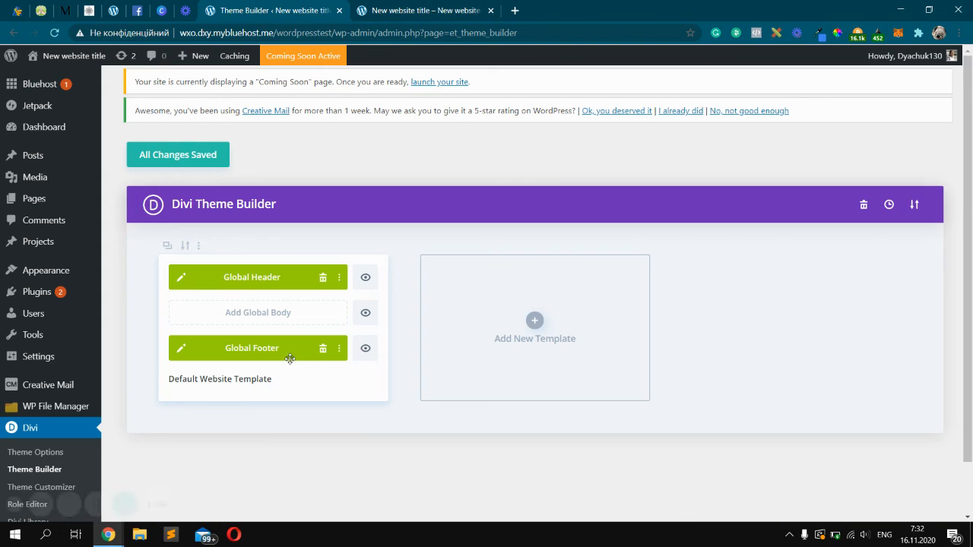
click(425, 10)
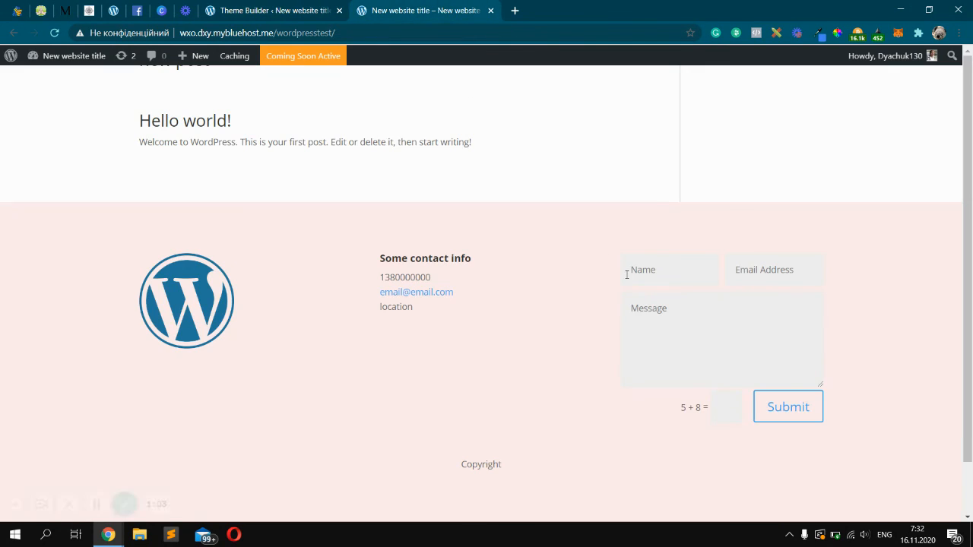